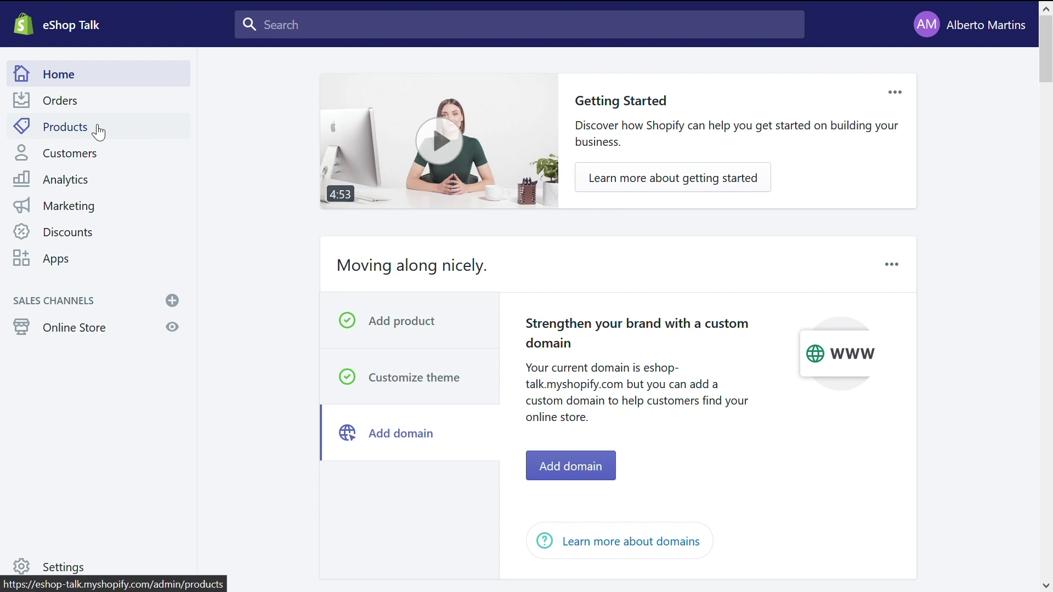
Step: Delete the Home page collection from Products > Collections using the bulk Delete action
{"action": "left_click", "coordinate": [99, 132]}
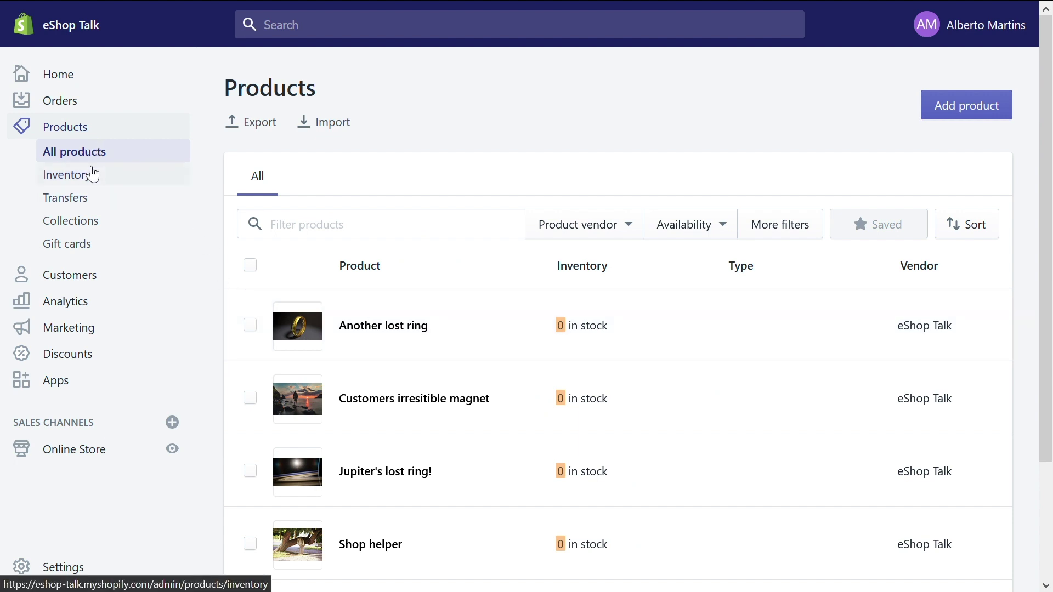
{"action": "left_click", "coordinate": [76, 235]}
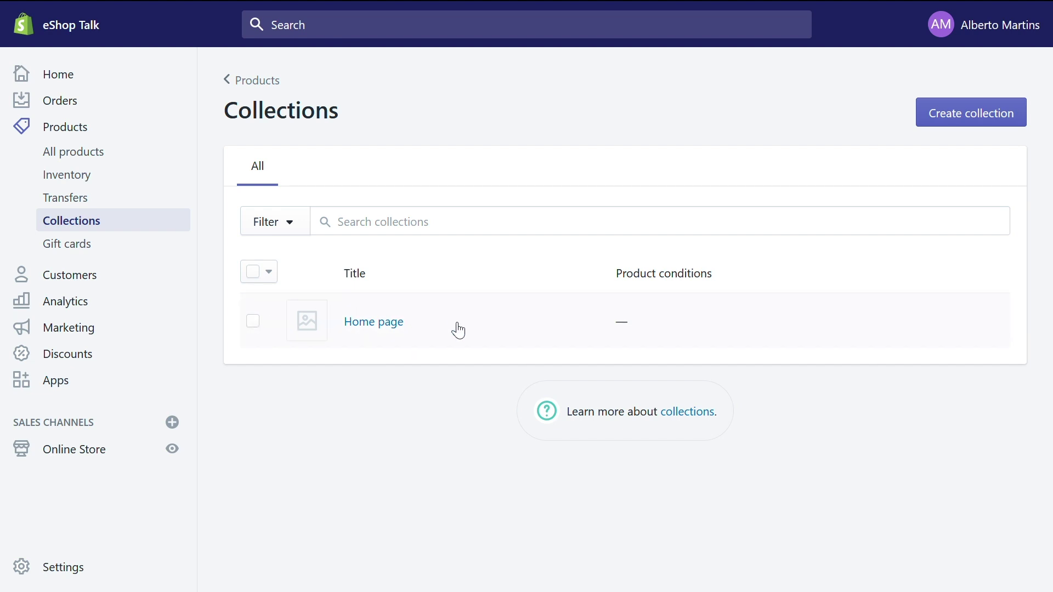
{"action": "left_click", "coordinate": [257, 327]}
{"action": "left_click", "coordinate": [535, 278]}
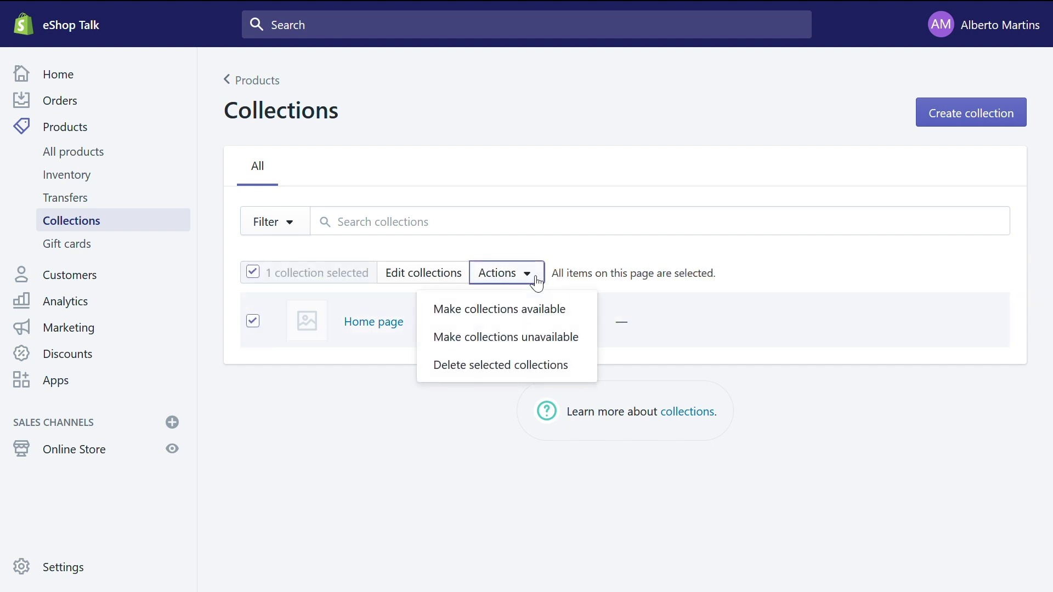
{"action": "left_click", "coordinate": [524, 366]}
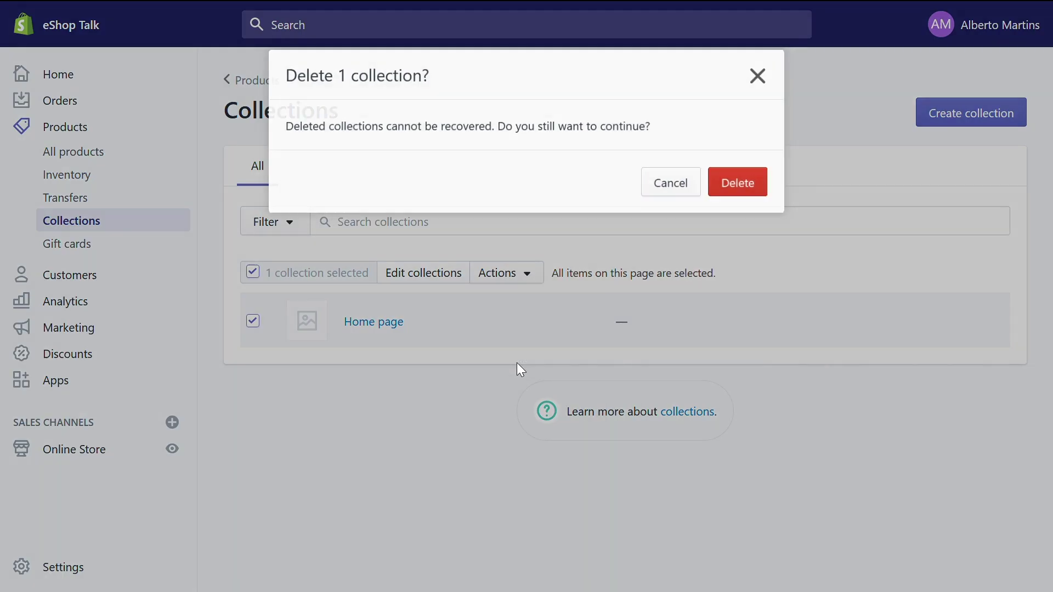
{"action": "left_click", "coordinate": [754, 188]}
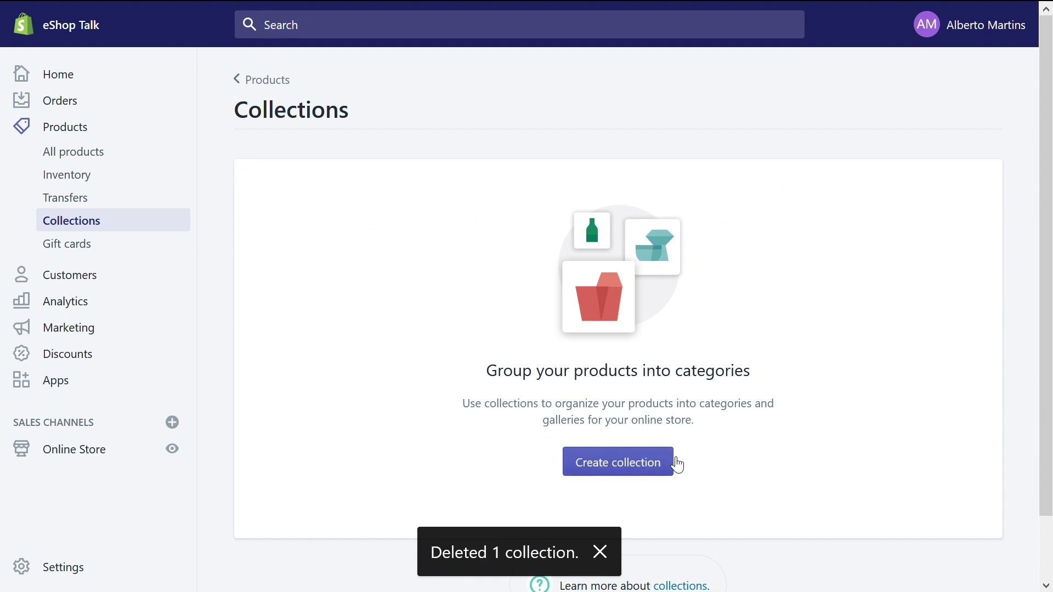
Step: Create a new collection titled 'Rings' with the description 'She might say yes!'
{"action": "left_click", "coordinate": [612, 464]}
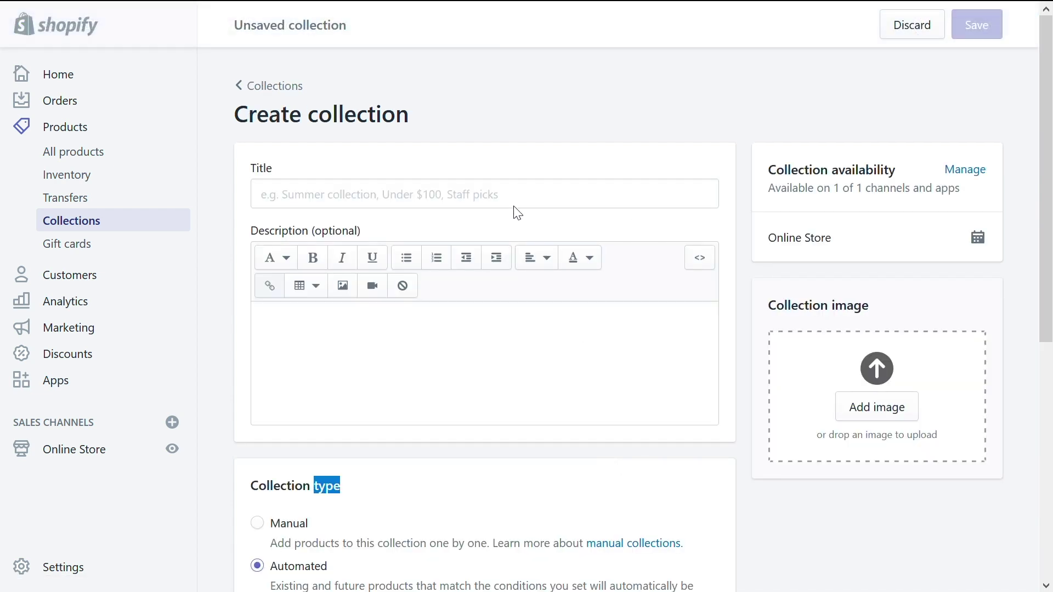
{"action": "left_click", "coordinate": [525, 206]}
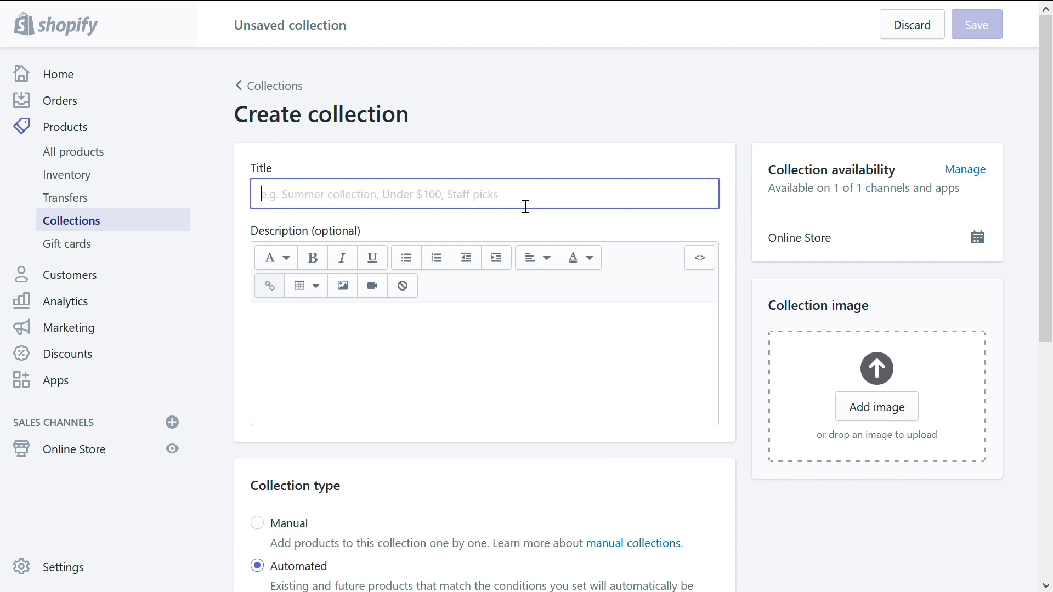
{"action": "type", "text": "Rings"}
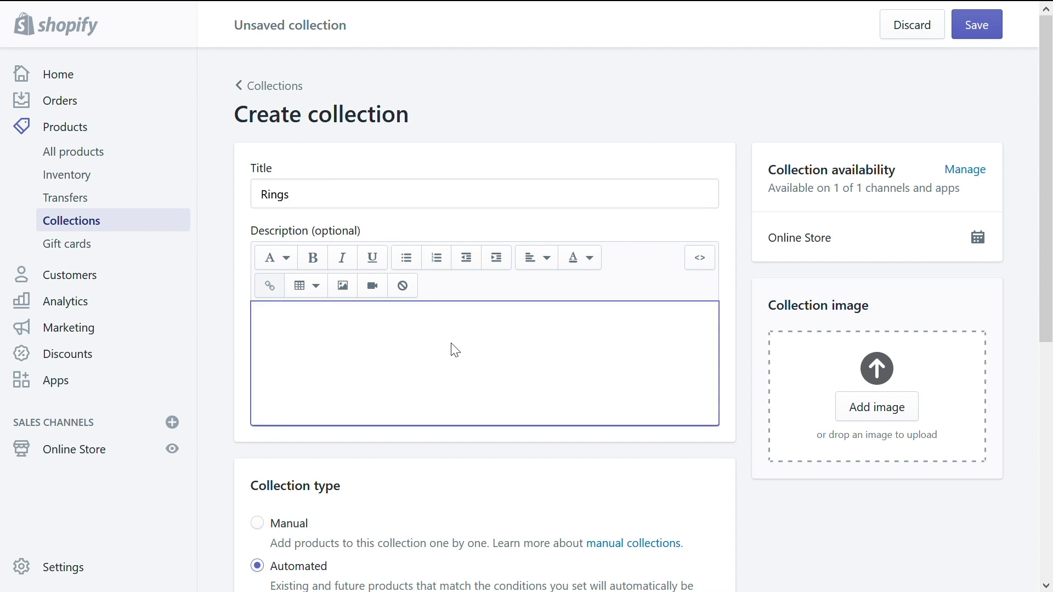
{"action": "type", "text": "She might say yes!"}
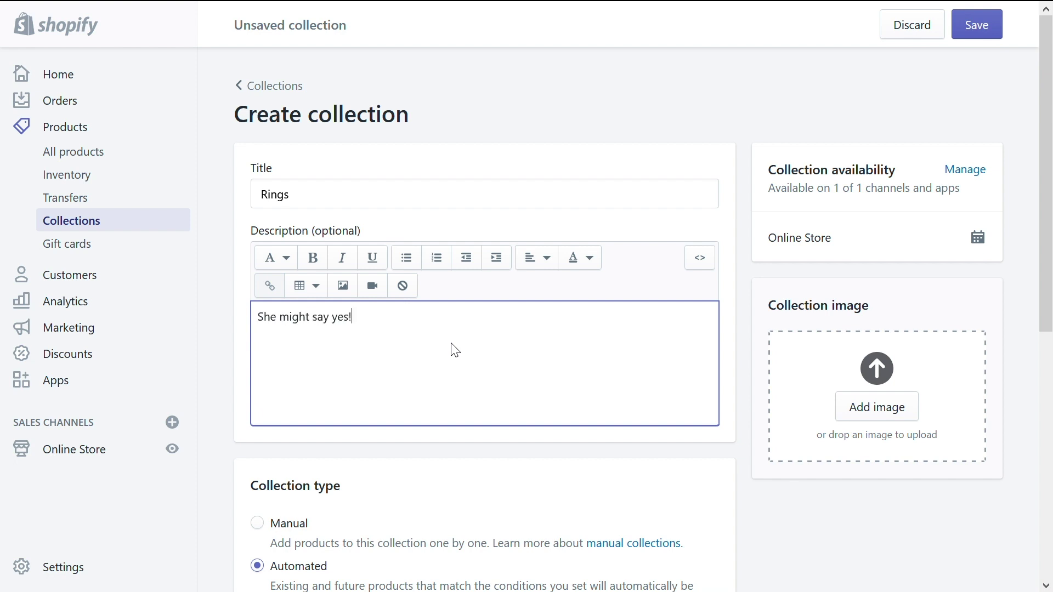
Step: Set the Rings collection condition to Product title contains 'Ring'
{"action": "scroll", "coordinate": [455, 350], "scroll_direction": "down", "scroll_amount": 3}
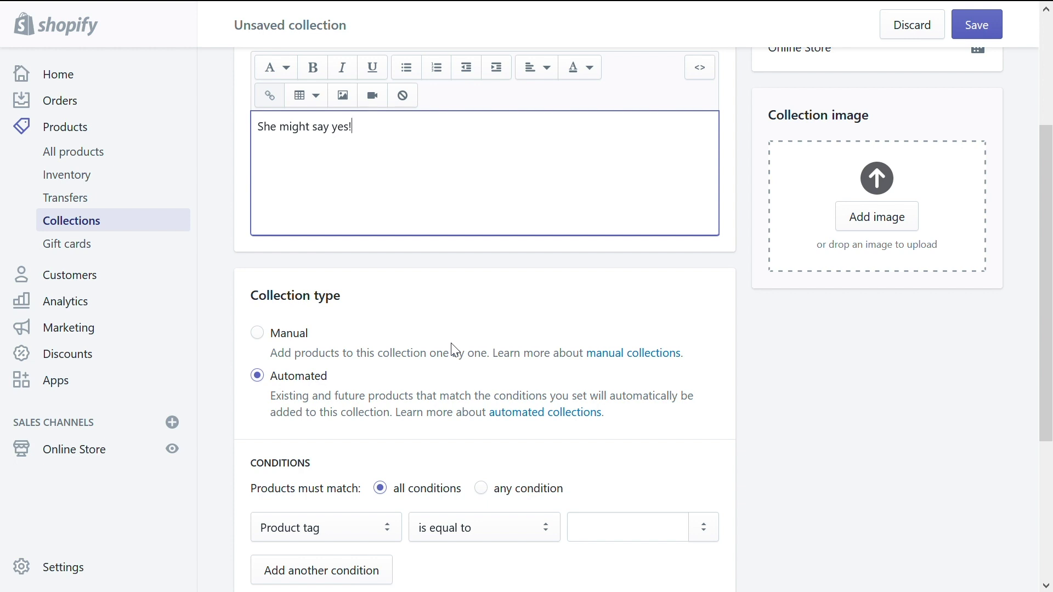
{"action": "scroll", "coordinate": [455, 350], "scroll_direction": "down", "scroll_amount": 2}
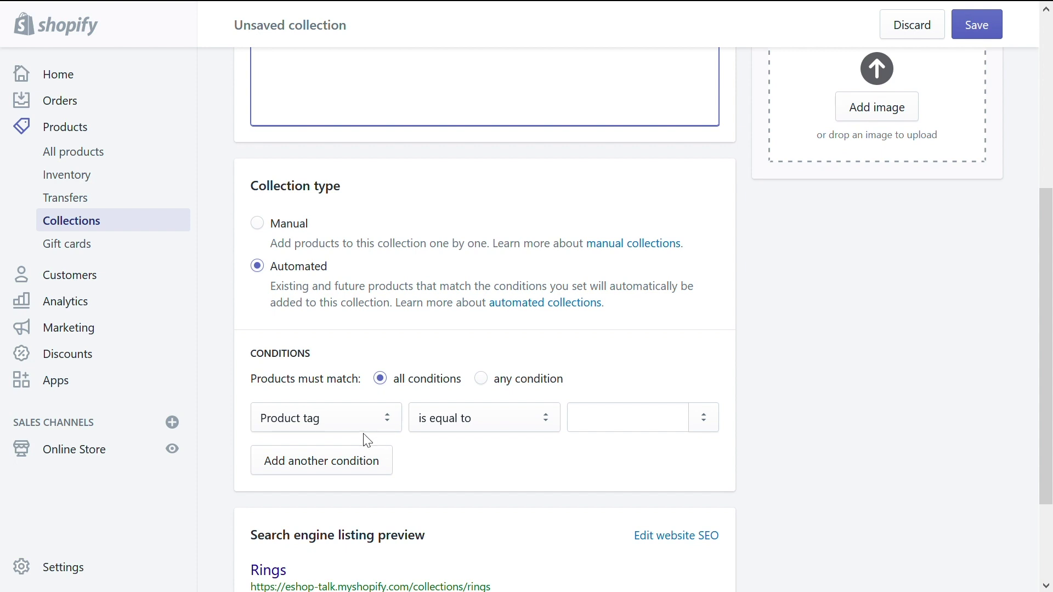
{"action": "left_click", "coordinate": [326, 418]}
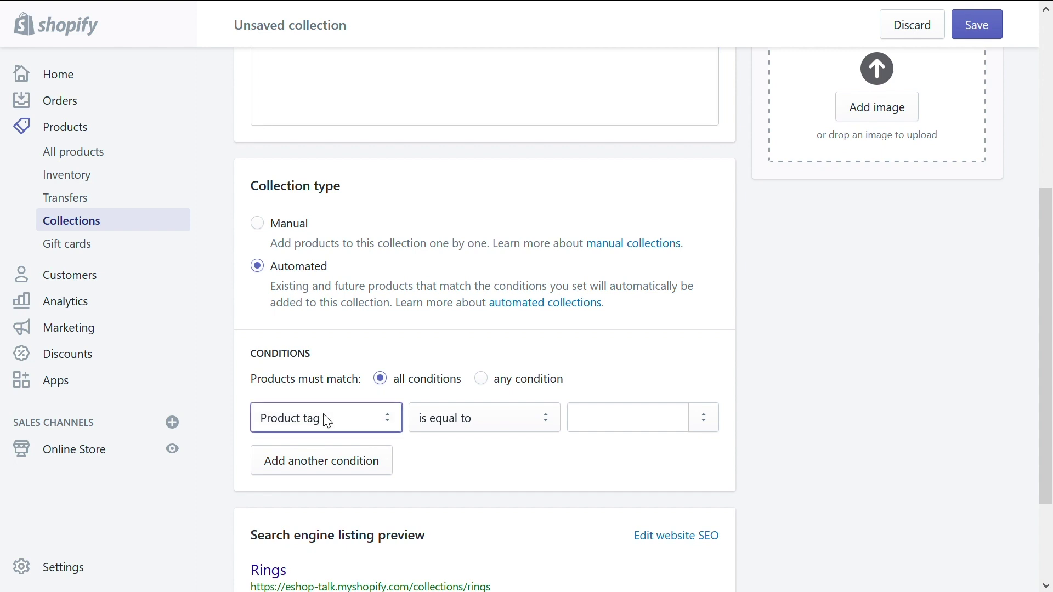
{"action": "left_click", "coordinate": [336, 228]}
{"action": "left_click", "coordinate": [464, 422]}
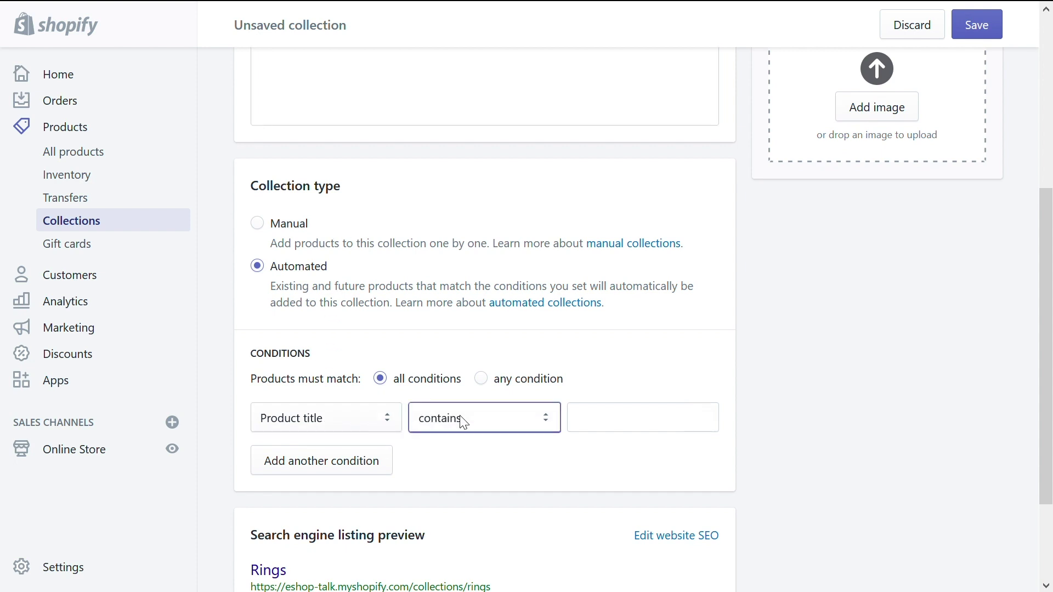
{"action": "left_click", "coordinate": [603, 426]}
{"action": "type", "text": "Ring"}
{"action": "left_click", "coordinate": [606, 447]}
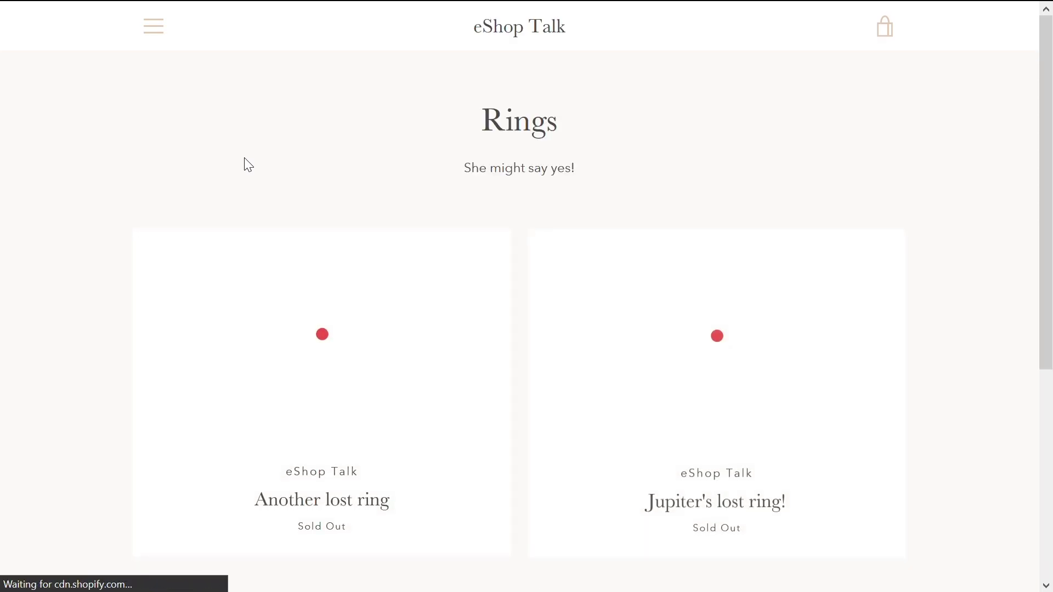
Step: Scroll down the Rings collection page
{"action": "scroll", "coordinate": [400, 301], "scroll_direction": "down", "scroll_amount": 1}
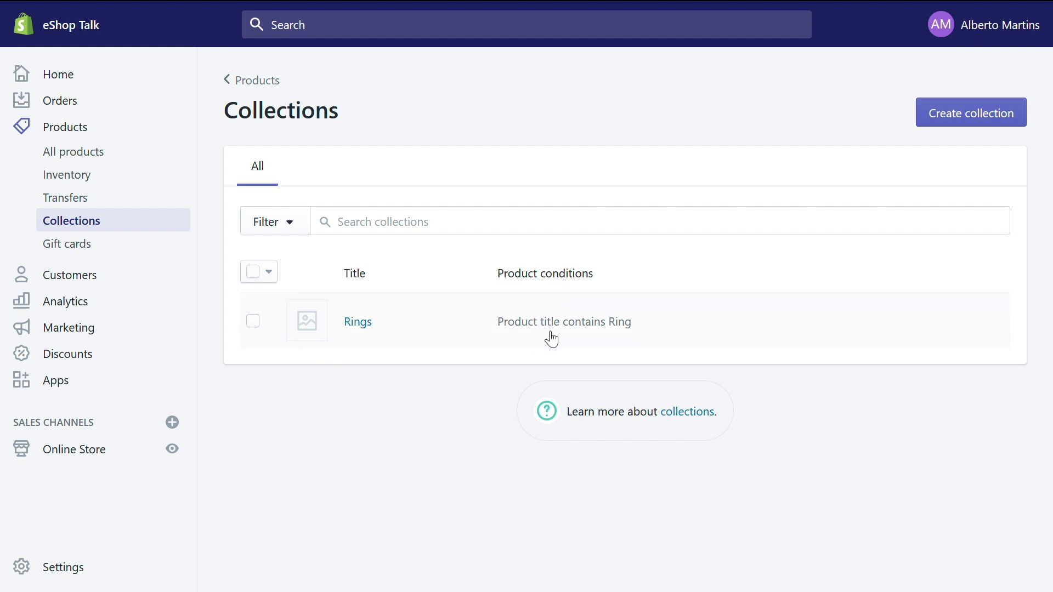
Step: Create a manual collection titled 'Inspirational' and save it
{"action": "left_click", "coordinate": [968, 122]}
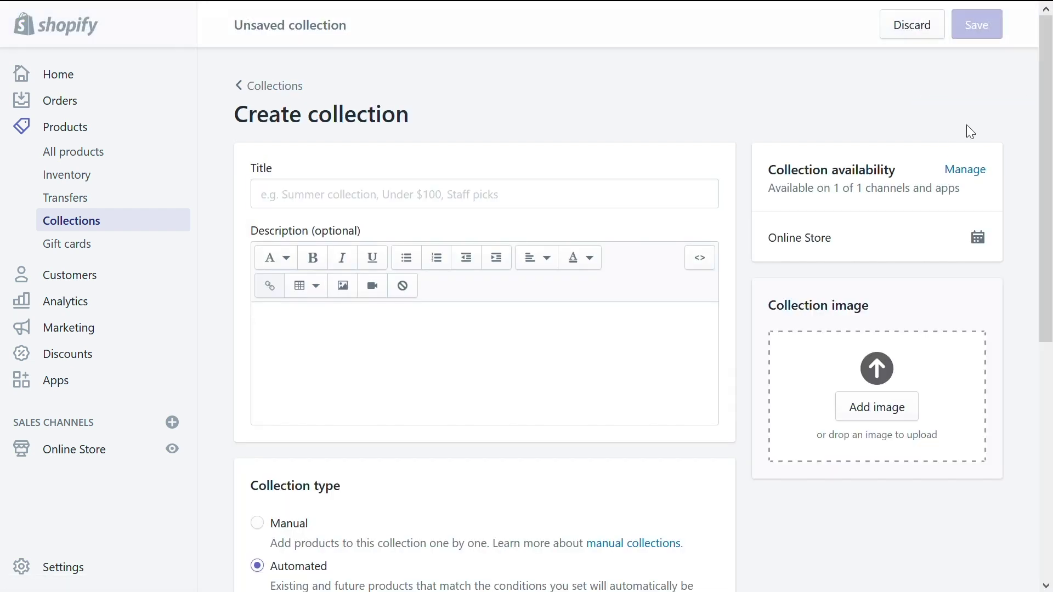
{"action": "left_click", "coordinate": [534, 211]}
{"action": "type", "text": "Ins"}
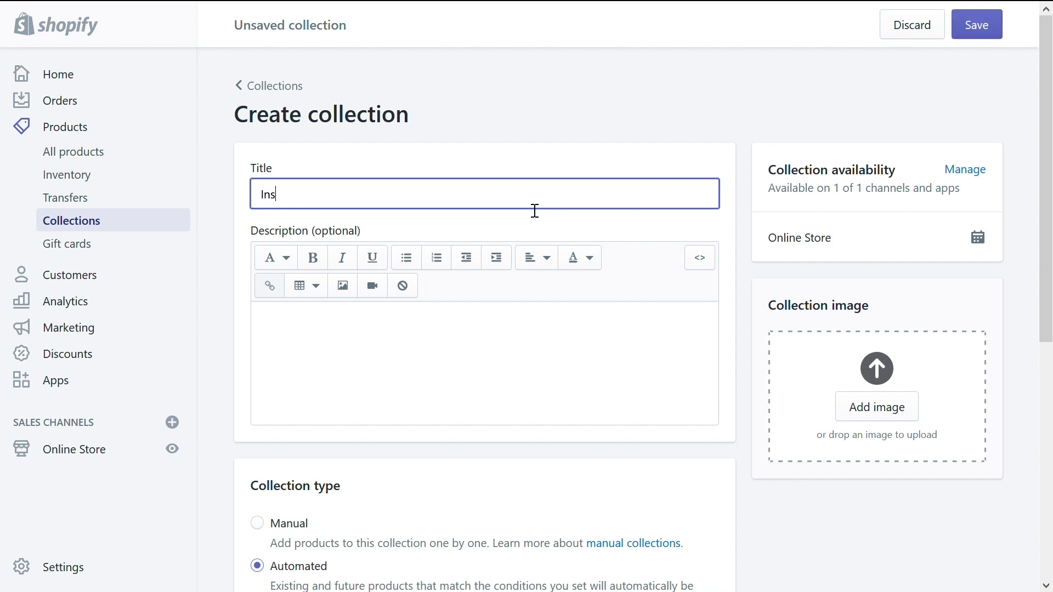
{"action": "type", "text": "pirational"}
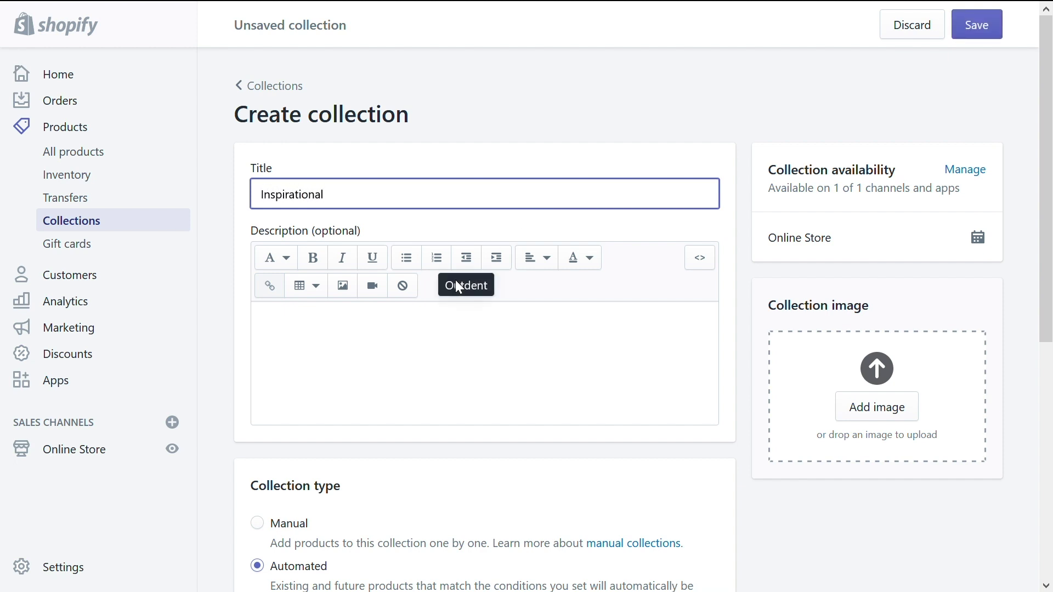
{"action": "scroll", "coordinate": [456, 281], "scroll_direction": "down", "scroll_amount": 5}
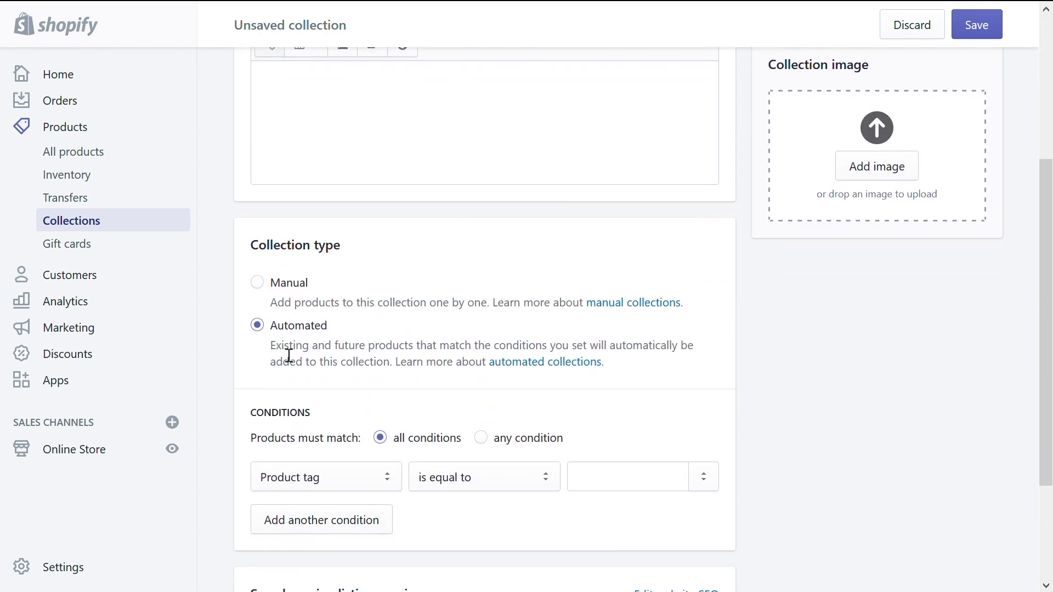
{"action": "left_click", "coordinate": [259, 283]}
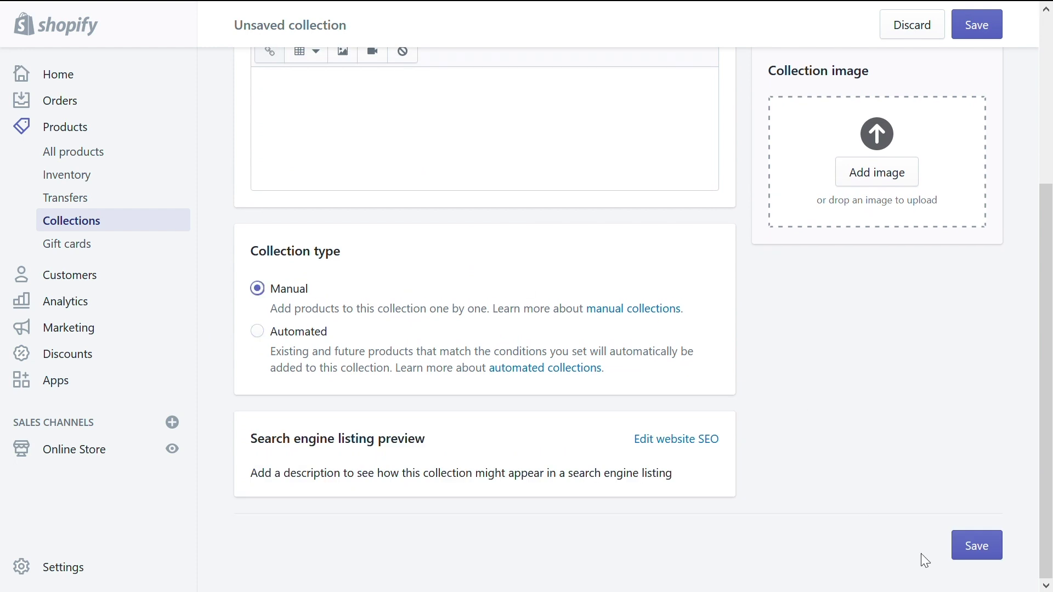
{"action": "left_click", "coordinate": [978, 554]}
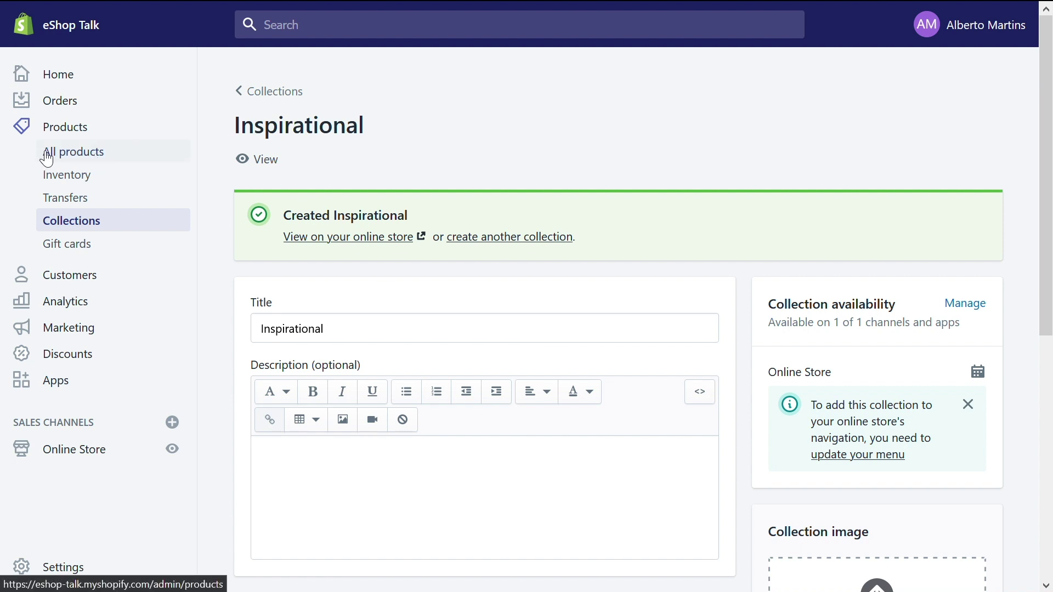
Step: In All products, select Silver lined clouds and Customers irresitible magnet
{"action": "left_click", "coordinate": [73, 155]}
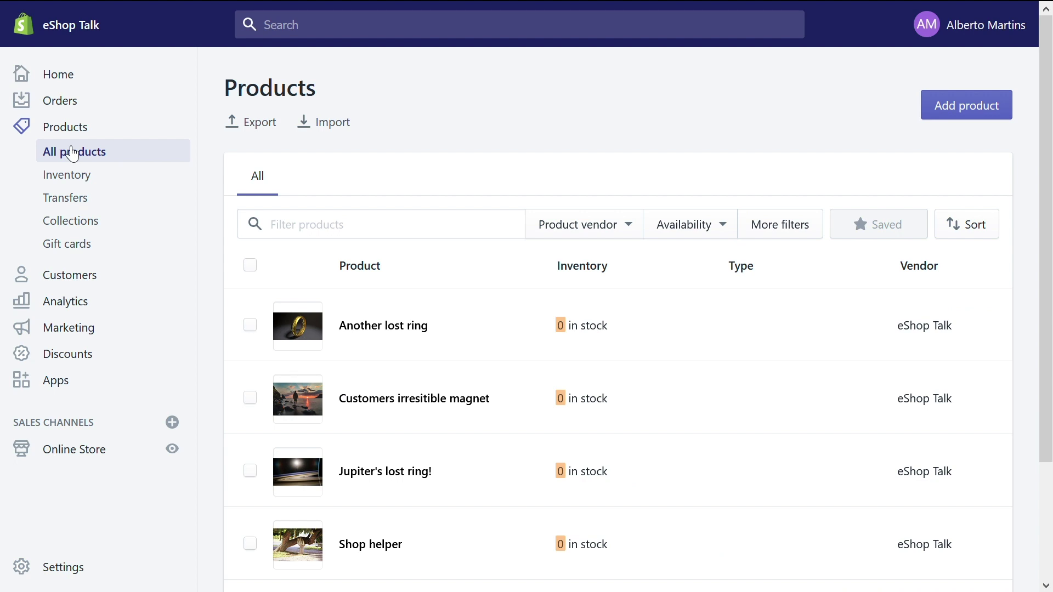
{"action": "scroll", "coordinate": [247, 350], "scroll_direction": "down", "scroll_amount": 3}
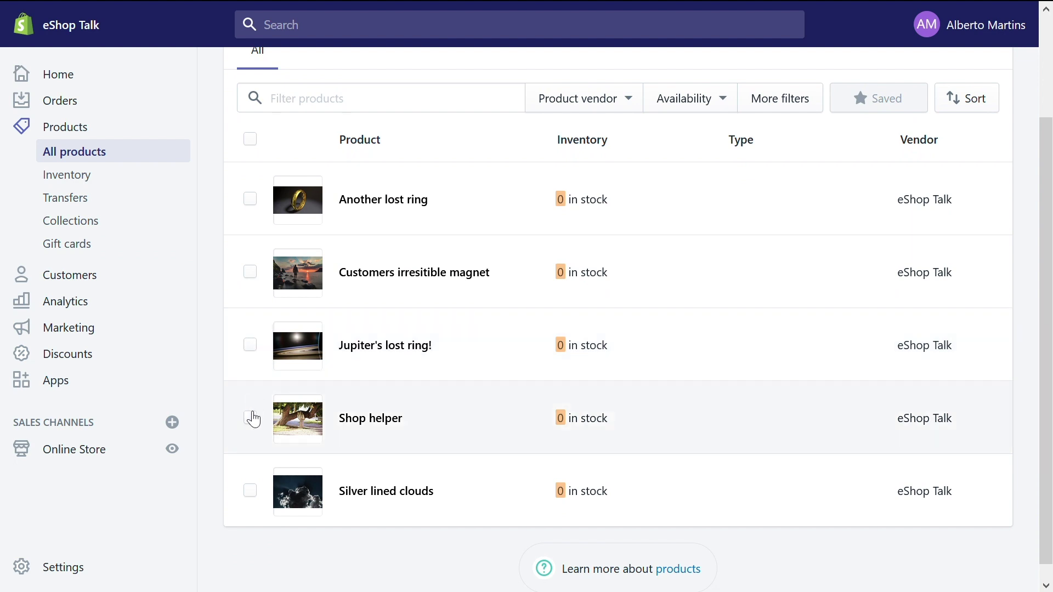
{"action": "left_click", "coordinate": [252, 497]}
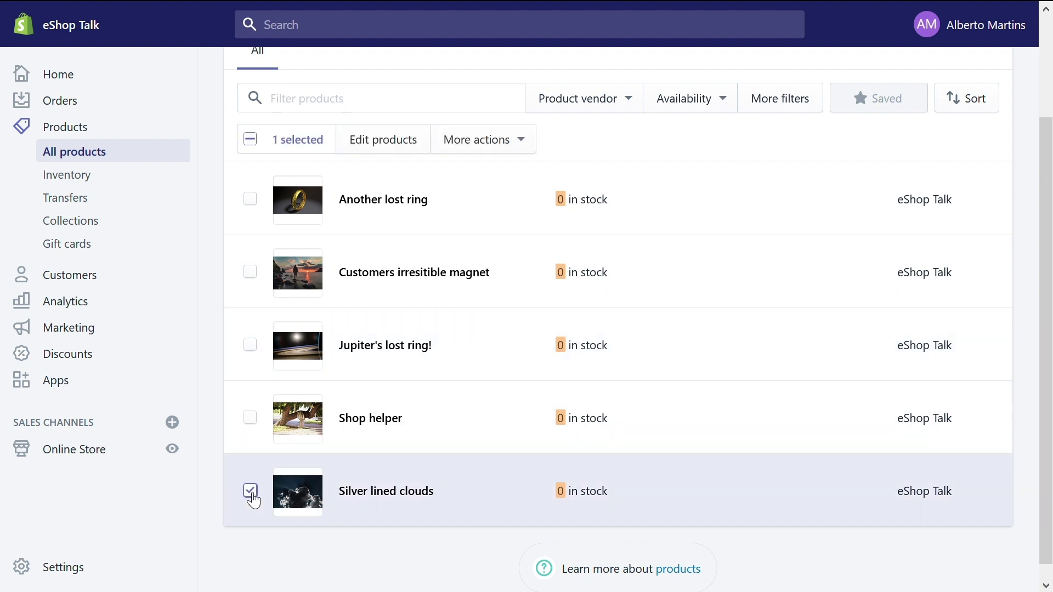
{"action": "left_click", "coordinate": [259, 278]}
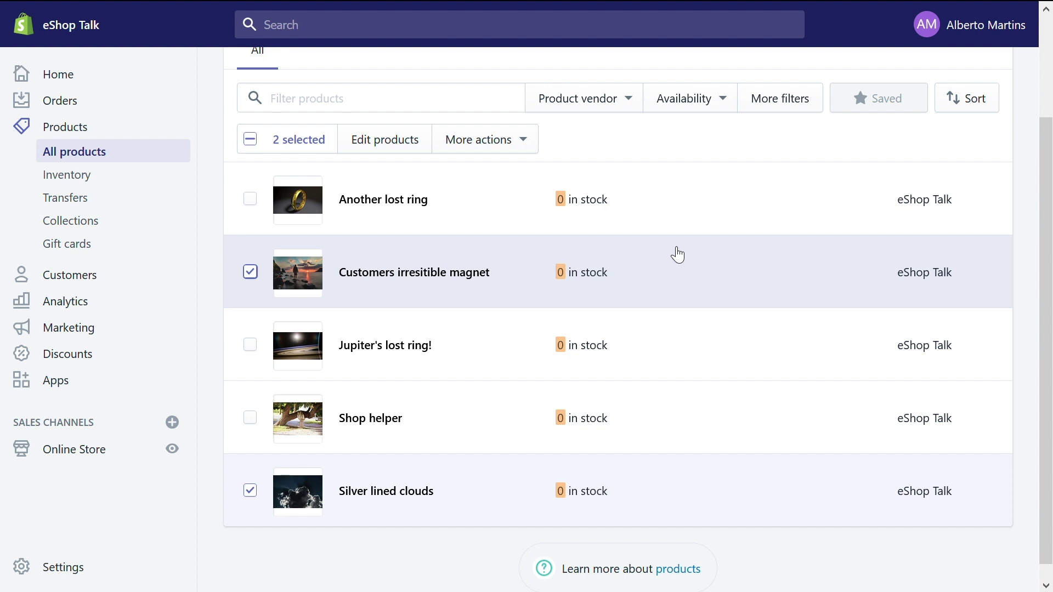
{"action": "scroll", "coordinate": [724, 246], "scroll_direction": "down", "scroll_amount": 1}
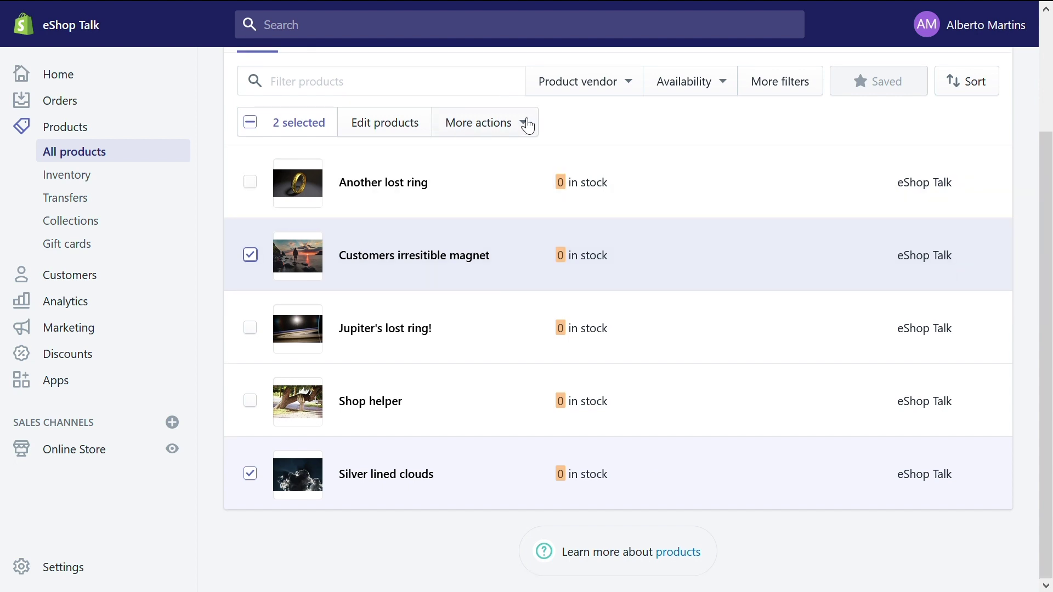
Step: Add both selected products to the Inspirational collection
{"action": "left_click", "coordinate": [526, 125]}
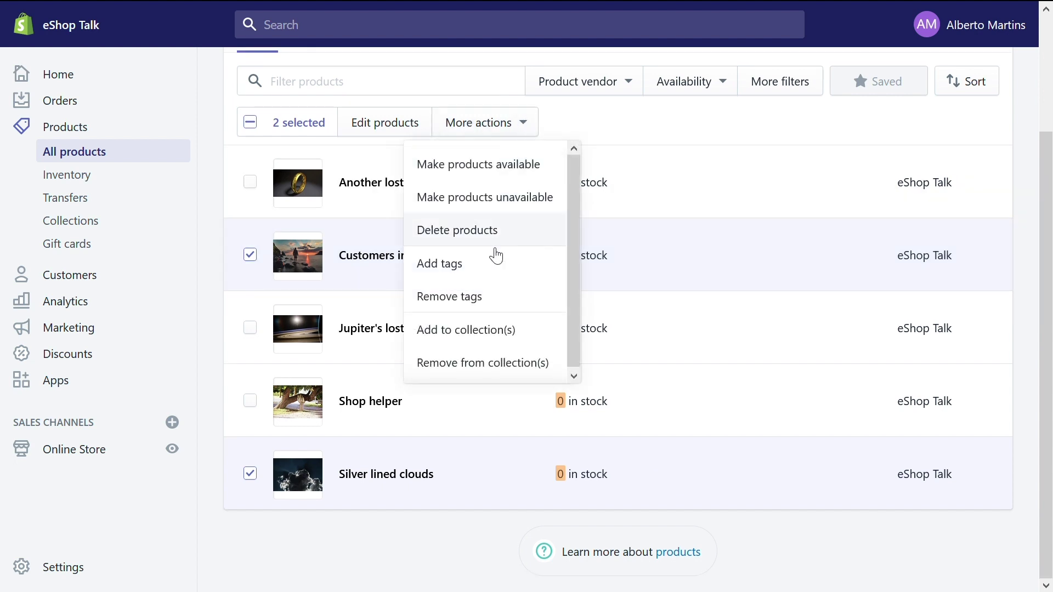
{"action": "left_click", "coordinate": [478, 332]}
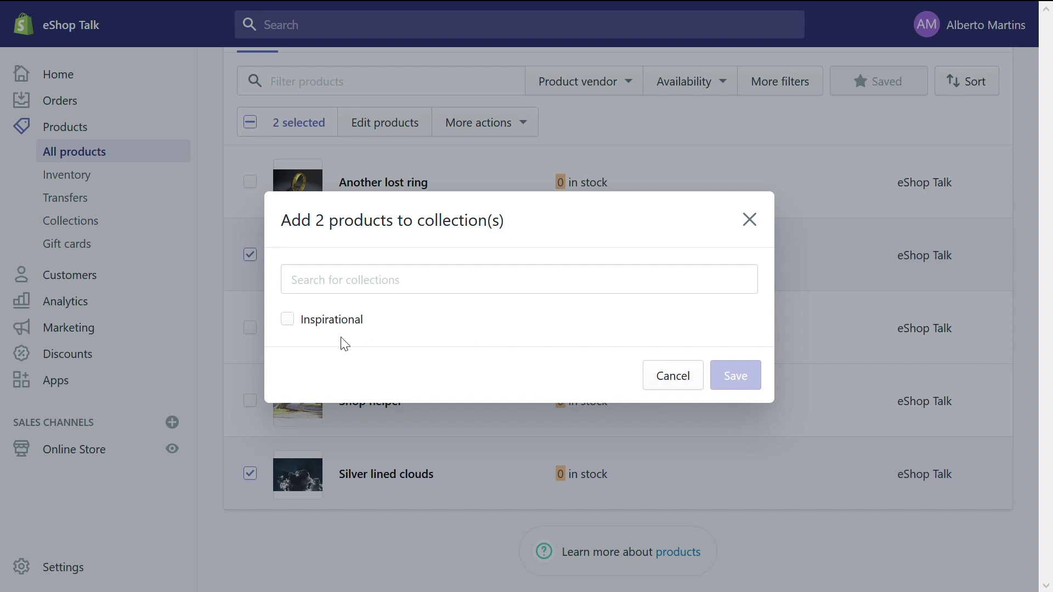
{"action": "left_click", "coordinate": [296, 321]}
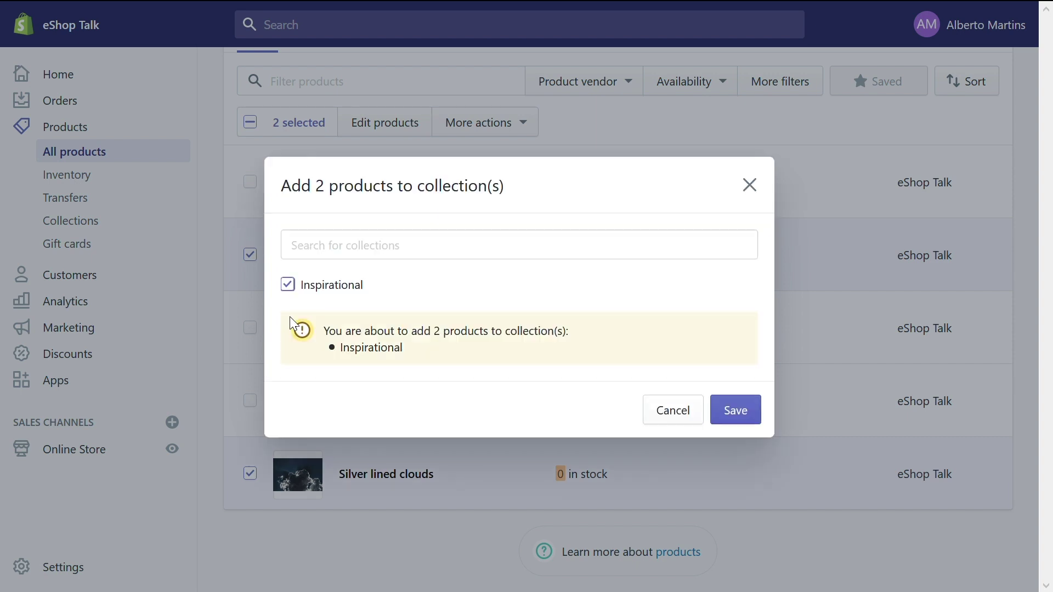
{"action": "left_click", "coordinate": [736, 411]}
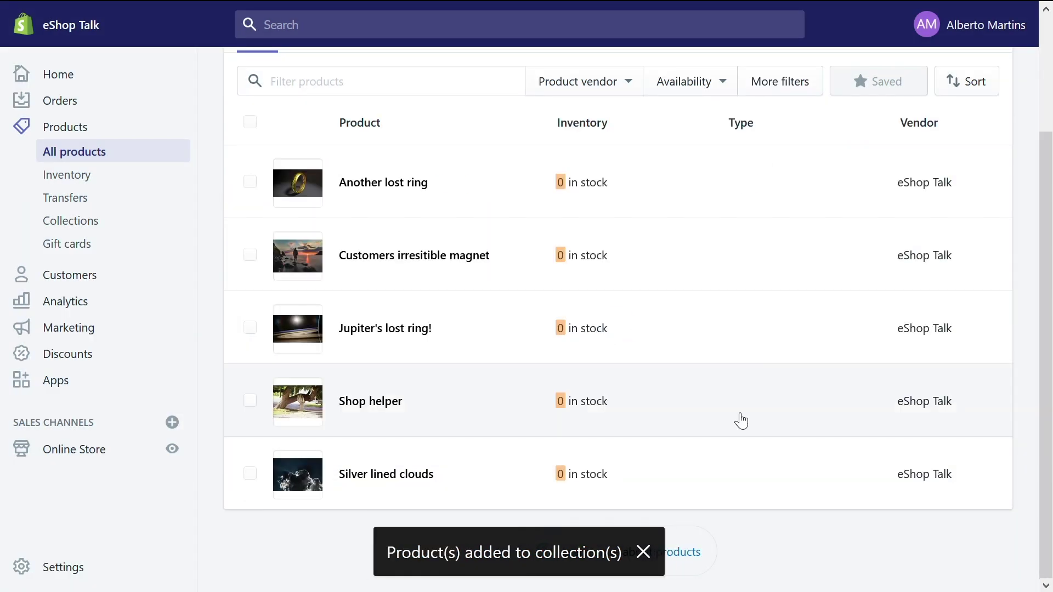
{"action": "scroll", "coordinate": [741, 421], "scroll_direction": "up", "scroll_amount": 3}
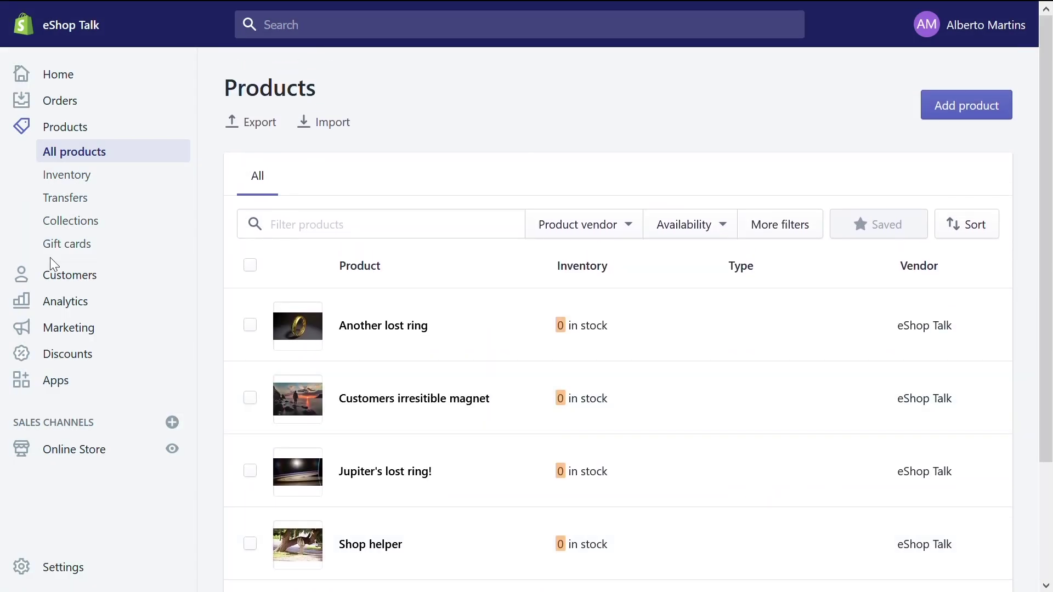
Step: Open the Inspirational collection and view its storefront page with both products
{"action": "left_click", "coordinate": [71, 222]}
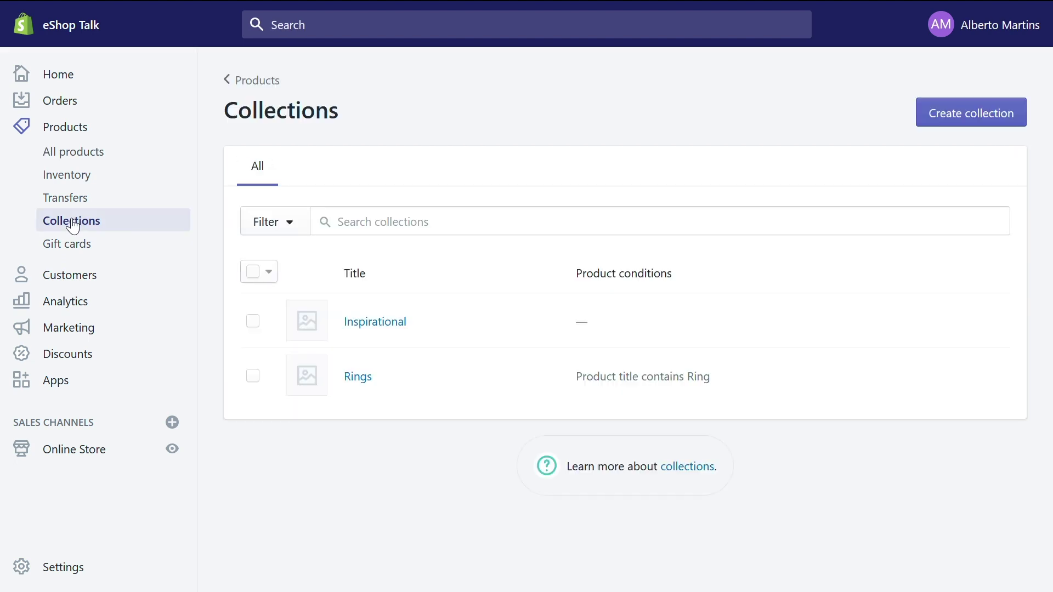
{"action": "left_click", "coordinate": [363, 323]}
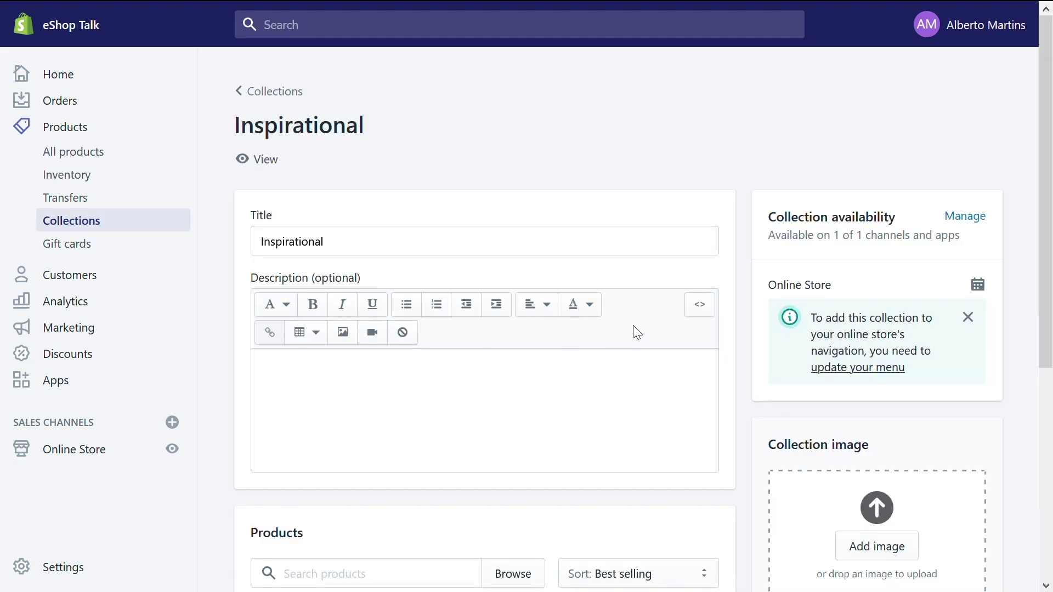
{"action": "left_click", "coordinate": [279, 174]}
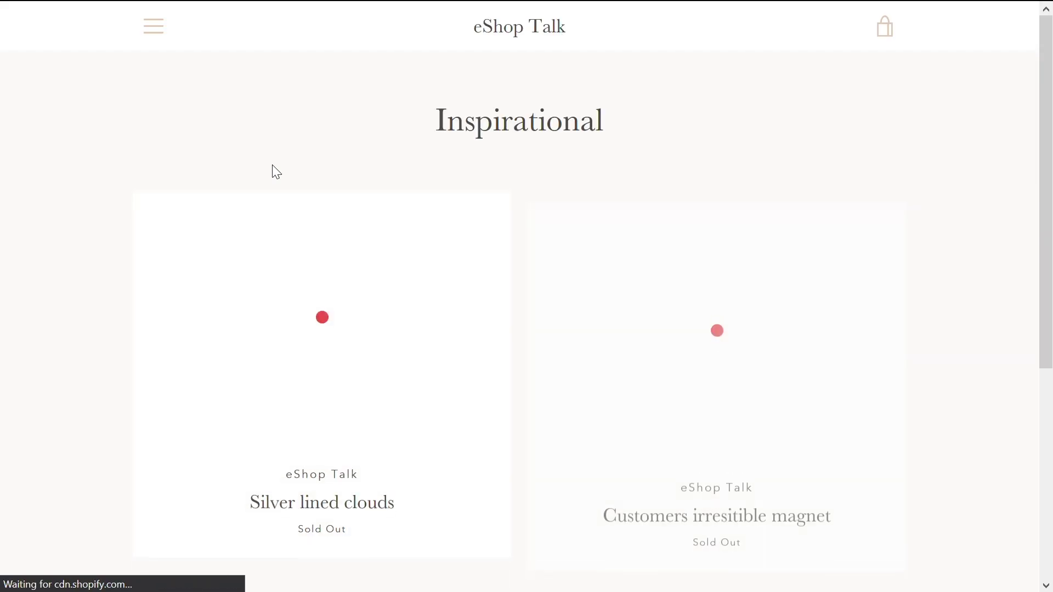
{"action": "scroll", "coordinate": [615, 284], "scroll_direction": "down", "scroll_amount": 3}
{"action": "scroll", "coordinate": [617, 286], "scroll_direction": "up", "scroll_amount": 2}
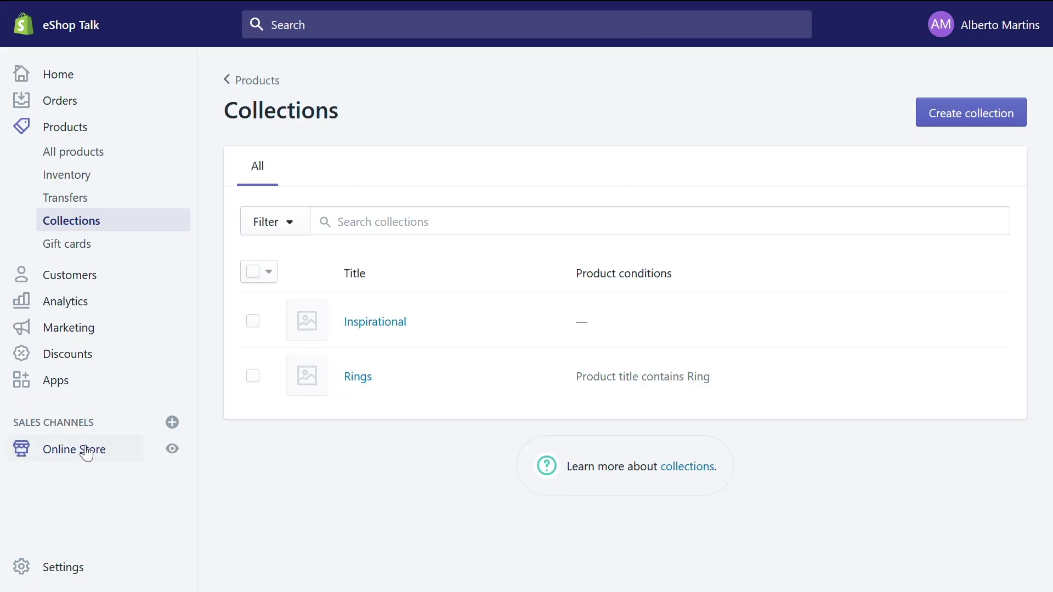
Step: Open the Narrative theme in the theme editor from Online Store > Themes
{"action": "left_click", "coordinate": [75, 451]}
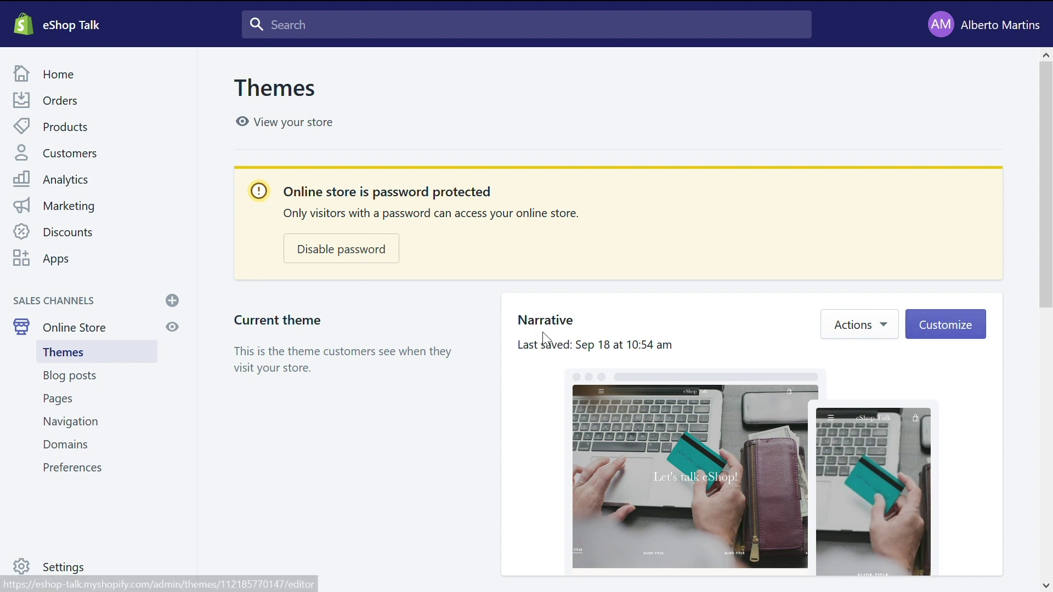
{"action": "left_click", "coordinate": [966, 338]}
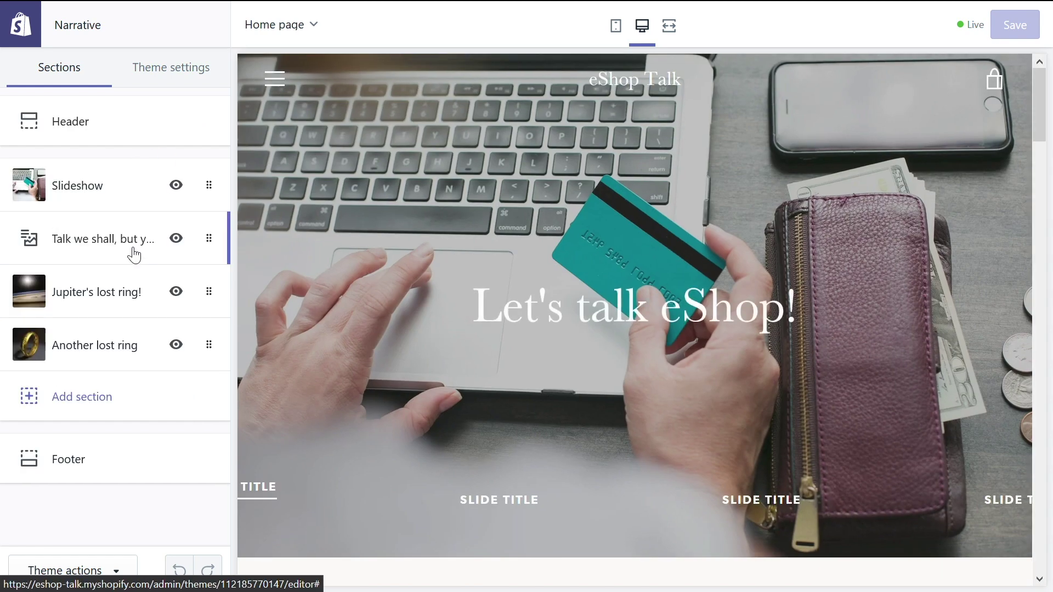
Step: Add a Collection list section with 2 collections per row and expand its third block
{"action": "left_click", "coordinate": [81, 404]}
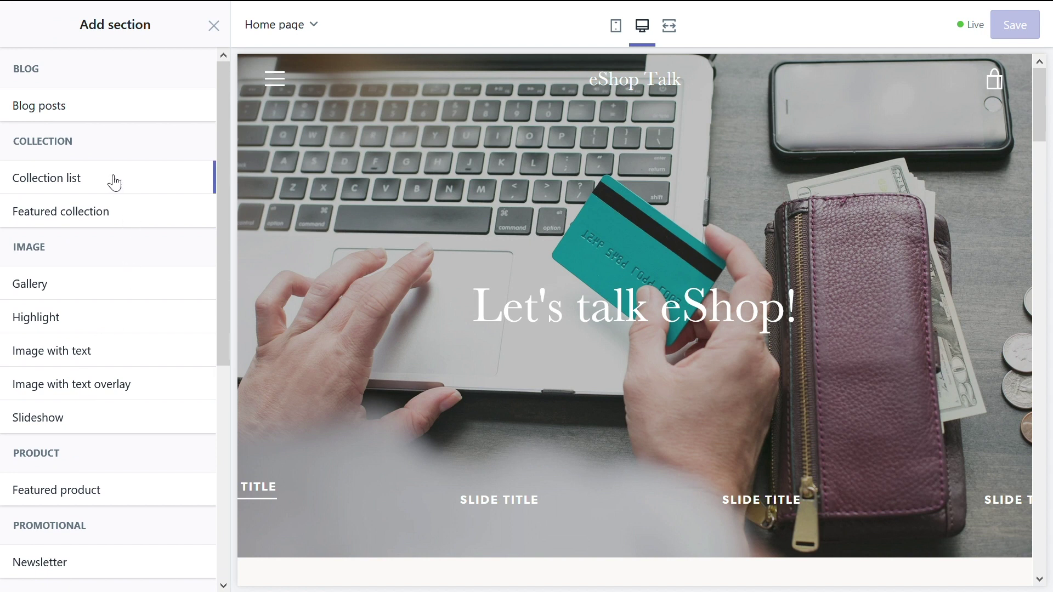
{"action": "mouse_move", "coordinate": [110, 176]}
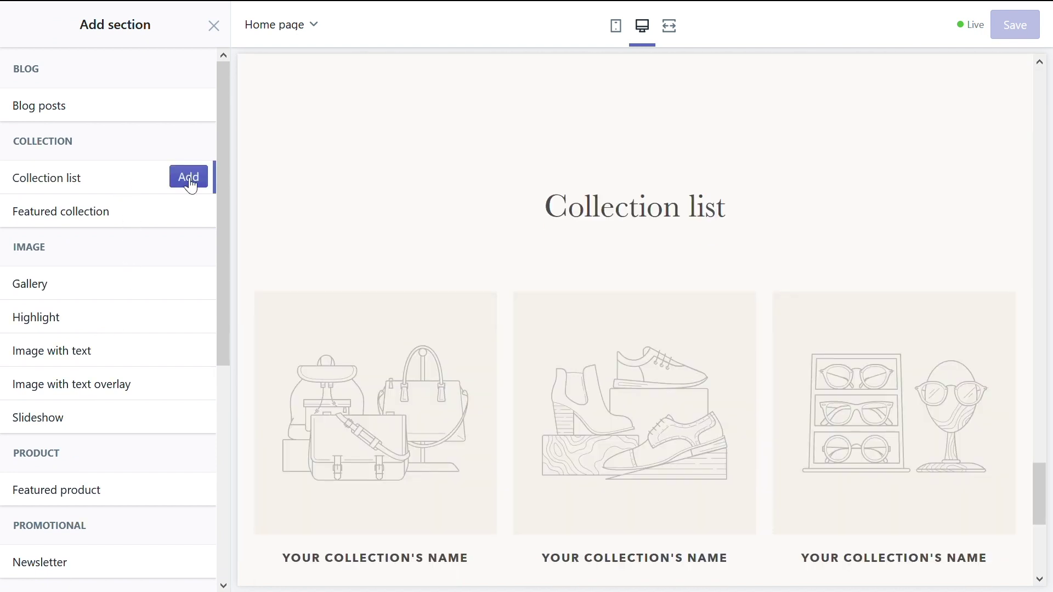
{"action": "left_click", "coordinate": [189, 178]}
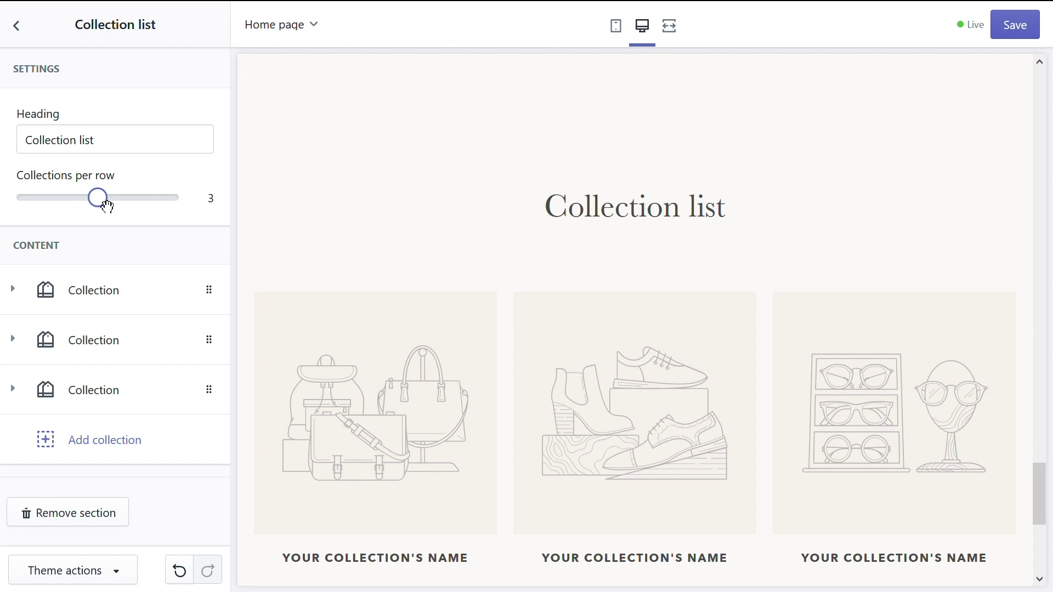
{"action": "left_click_drag", "start_coordinate": [100, 209], "coordinate": [65, 207]}
{"action": "left_click", "coordinate": [218, 390]}
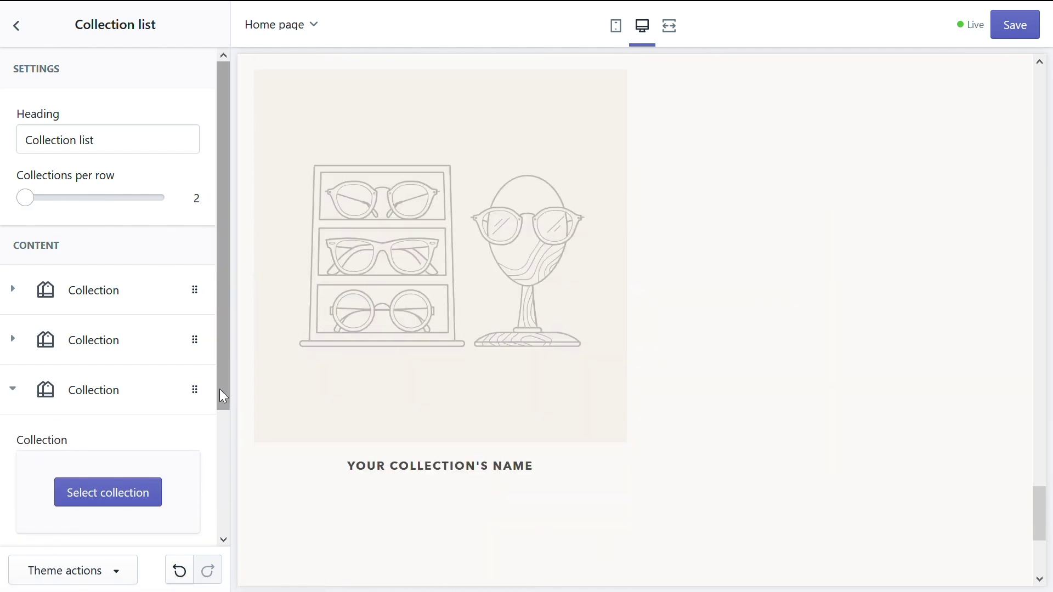
{"action": "scroll", "coordinate": [174, 442], "scroll_direction": "down", "scroll_amount": 1}
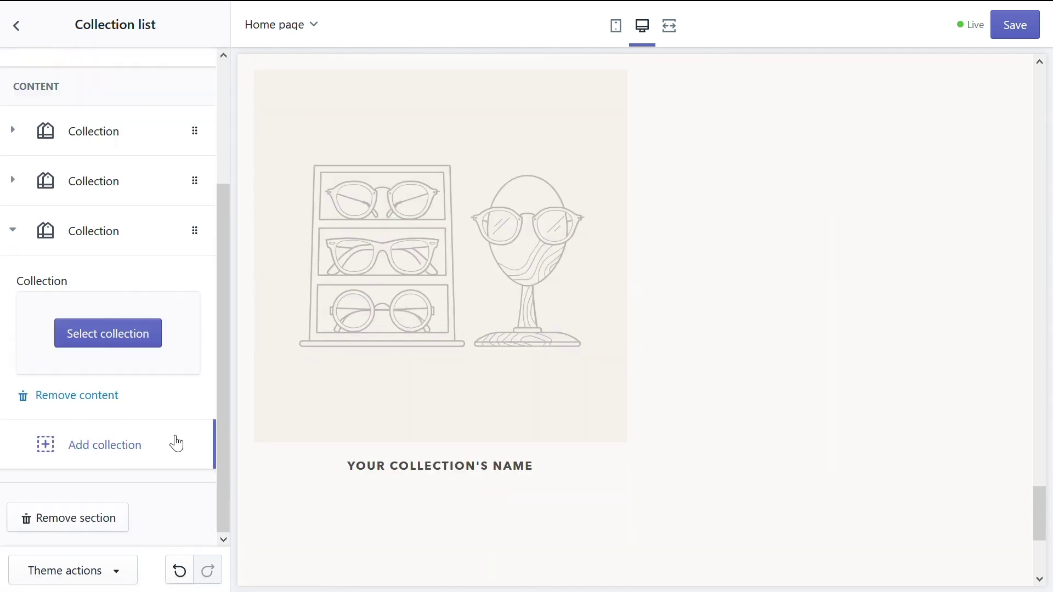
Step: Remove the third collection block and assign Inspirational to the first slot
{"action": "left_click", "coordinate": [84, 396]}
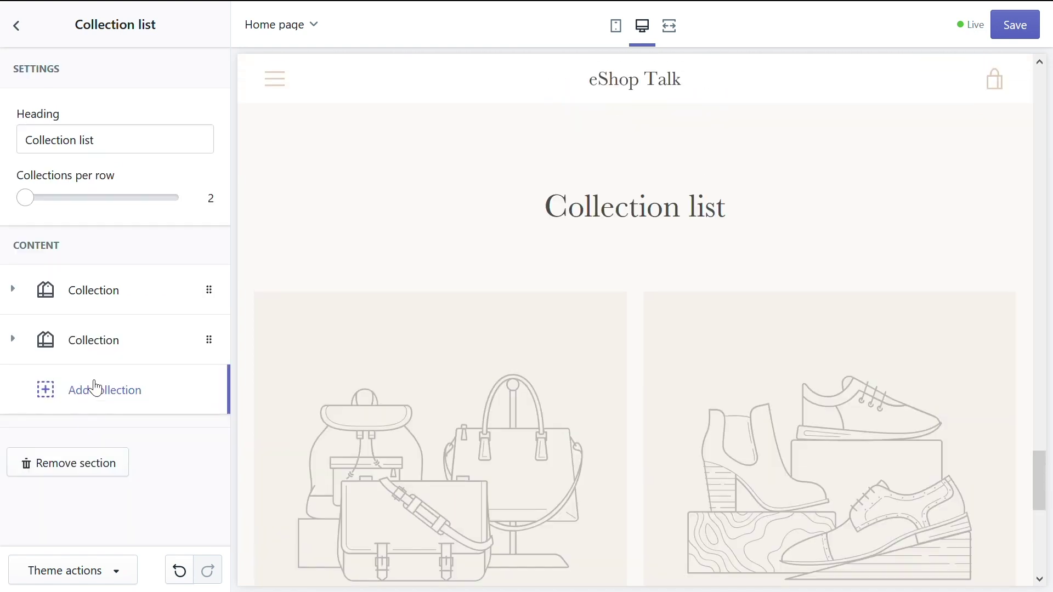
{"action": "left_click", "coordinate": [101, 304]}
{"action": "left_click", "coordinate": [95, 401]}
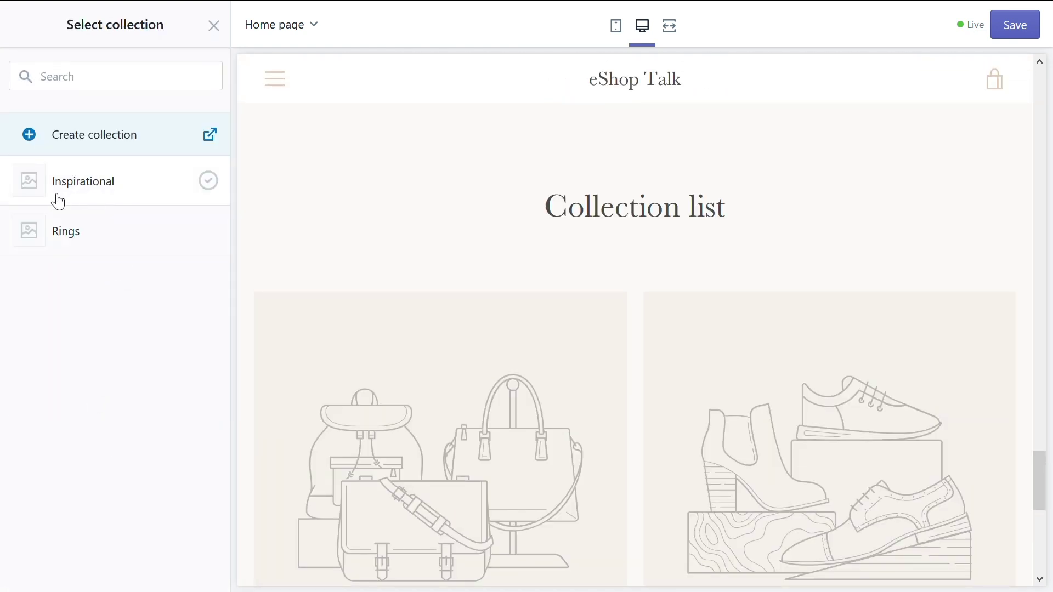
{"action": "left_click", "coordinate": [102, 197]}
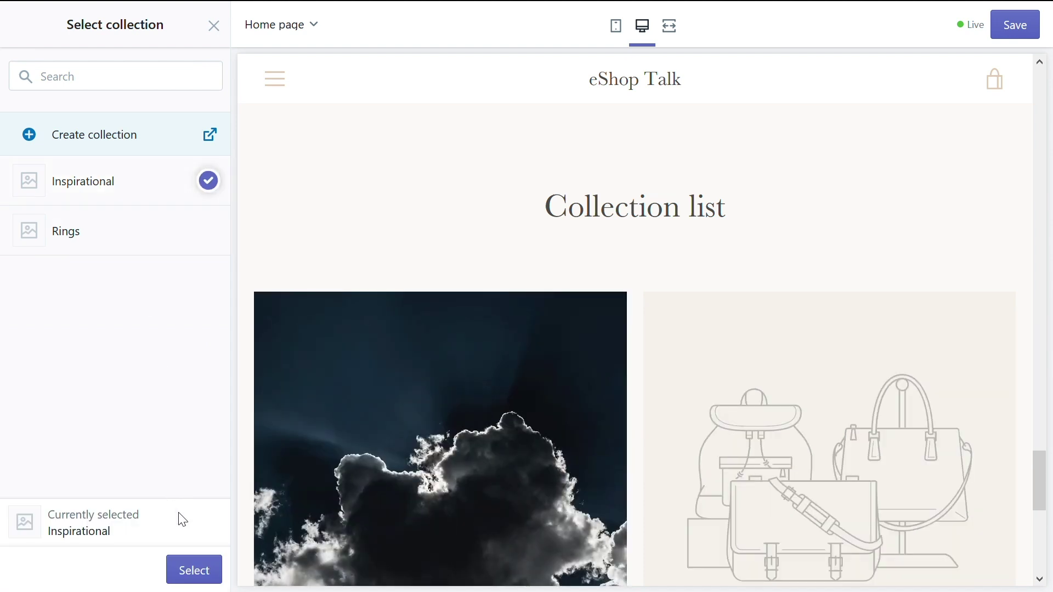
{"action": "left_click", "coordinate": [195, 571]}
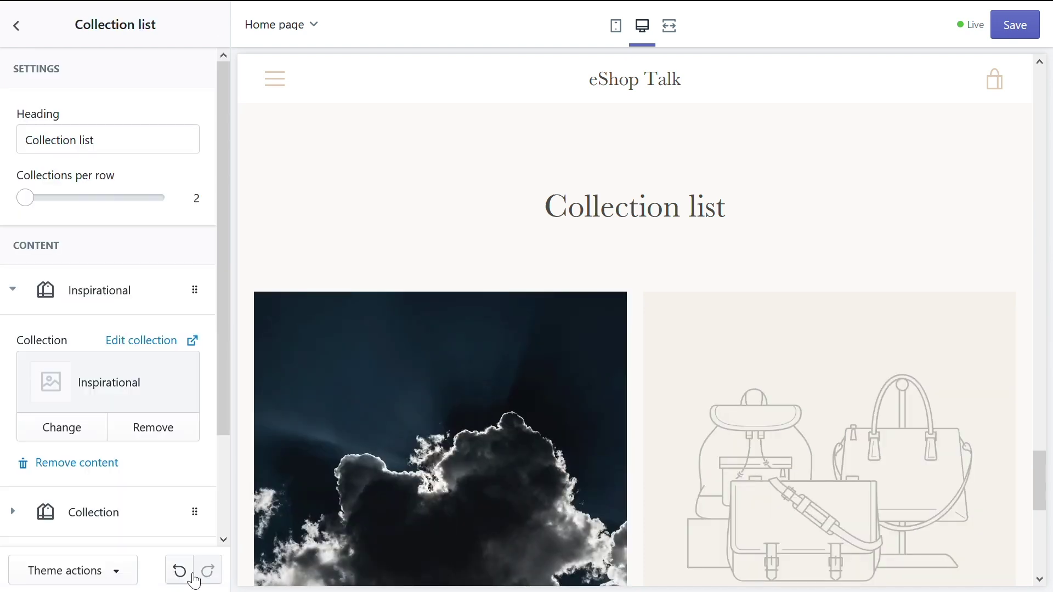
Step: Assign Rings to the second slot and save the home page
{"action": "left_click", "coordinate": [115, 530]}
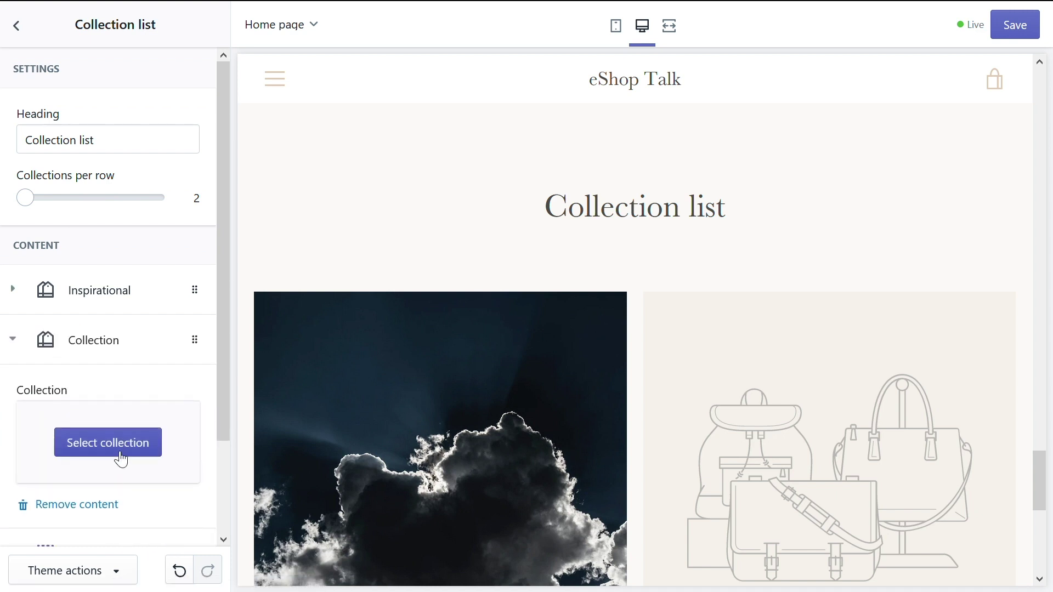
{"action": "left_click", "coordinate": [122, 452]}
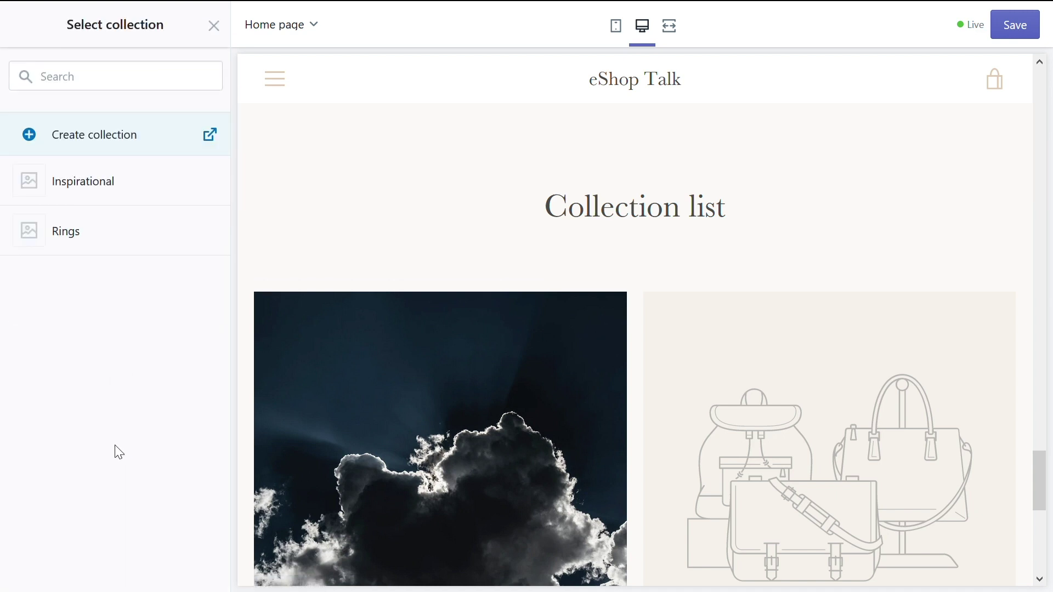
{"action": "left_click", "coordinate": [106, 241]}
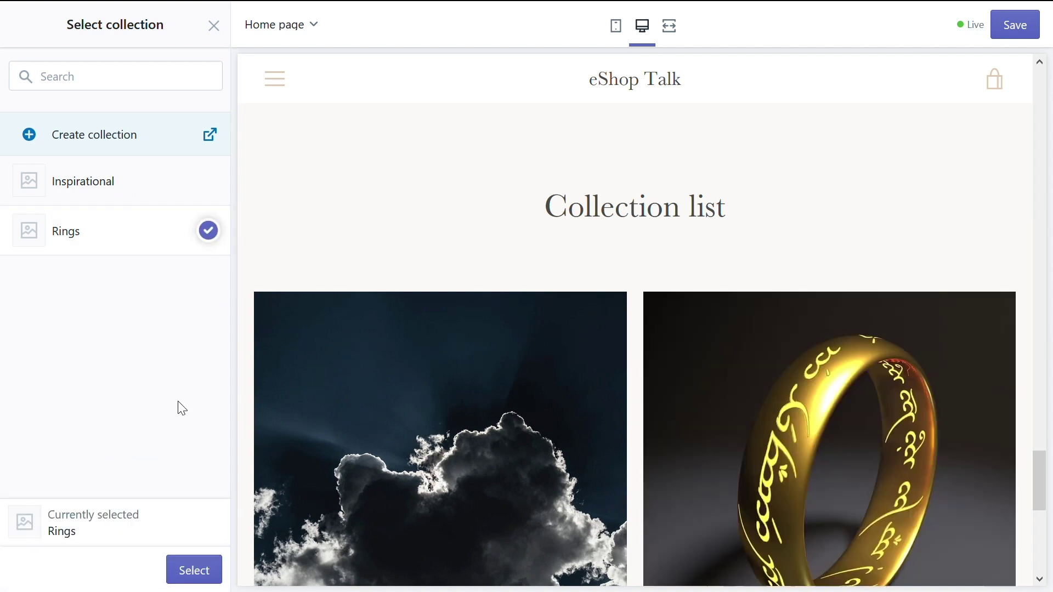
{"action": "left_click", "coordinate": [194, 570]}
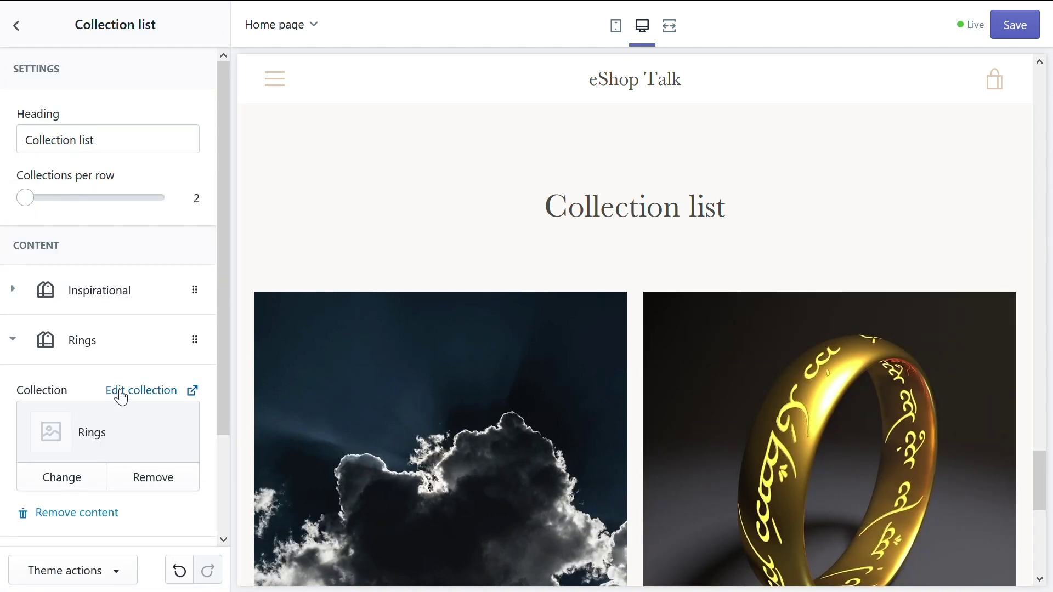
{"action": "scroll", "coordinate": [120, 396], "scroll_direction": "down", "scroll_amount": 2}
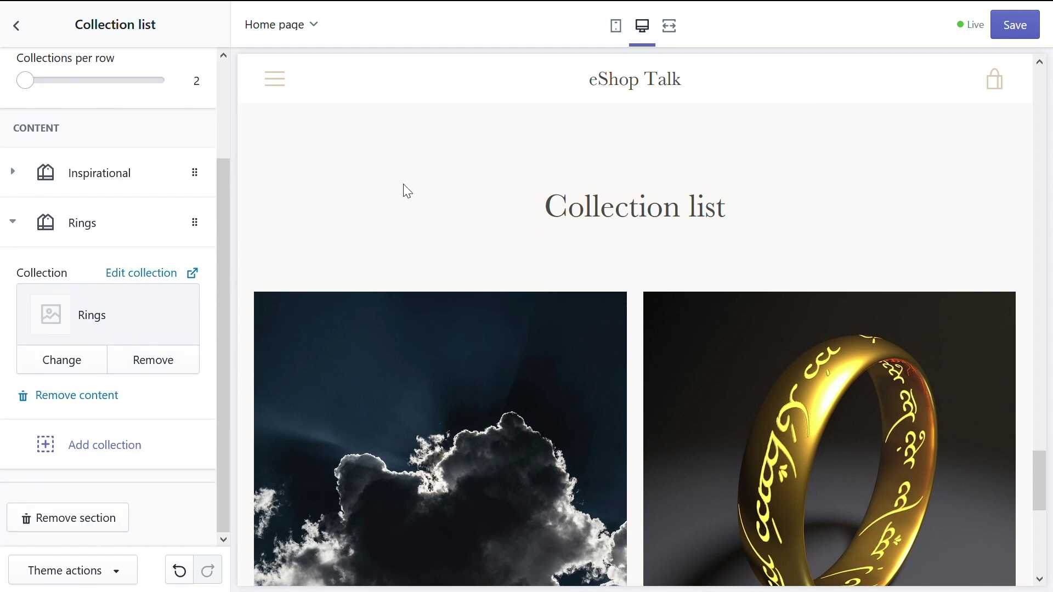
{"action": "left_click", "coordinate": [1018, 34]}
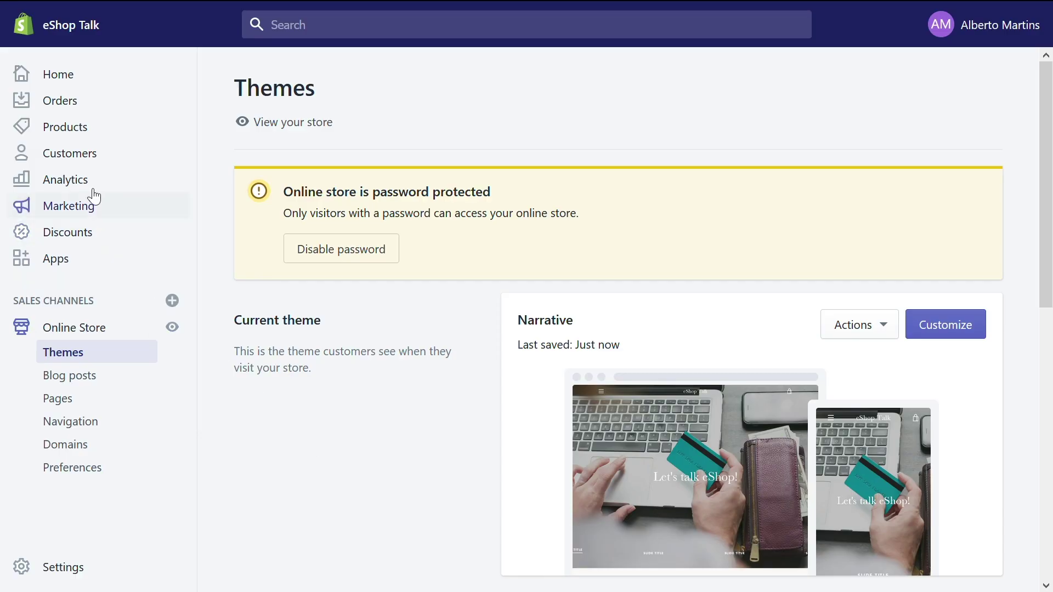
Step: Open the Rings collection from Products > Collections and view its two products
{"action": "left_click", "coordinate": [81, 137]}
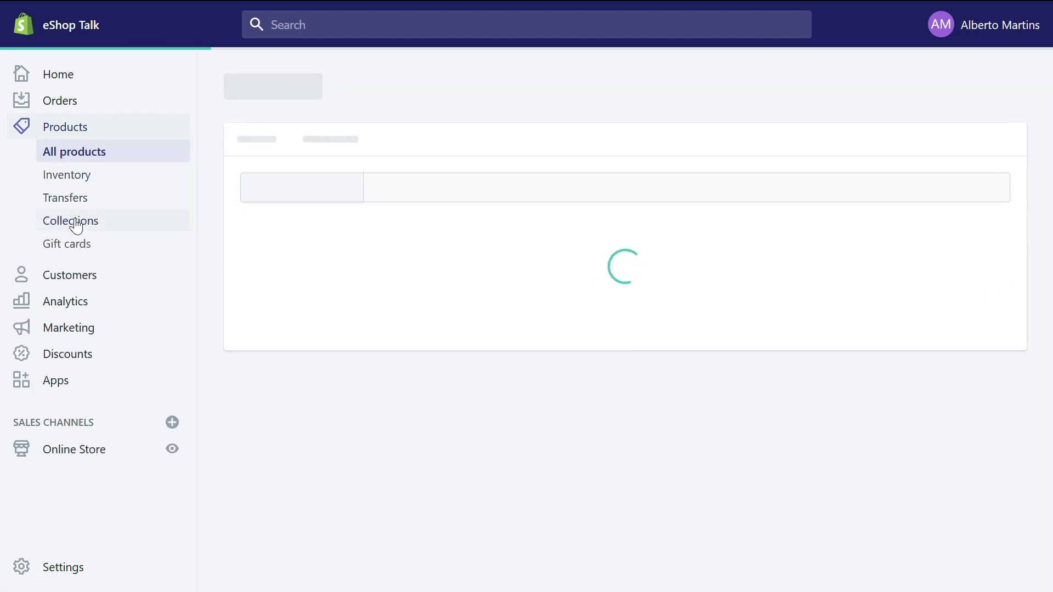
{"action": "left_click", "coordinate": [73, 222]}
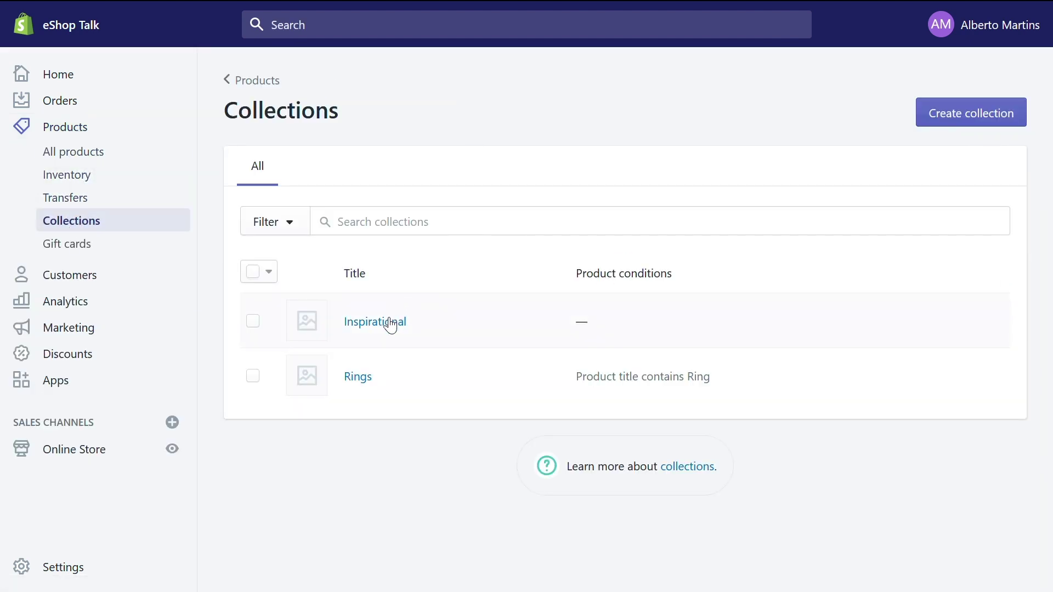
{"action": "left_click", "coordinate": [364, 377]}
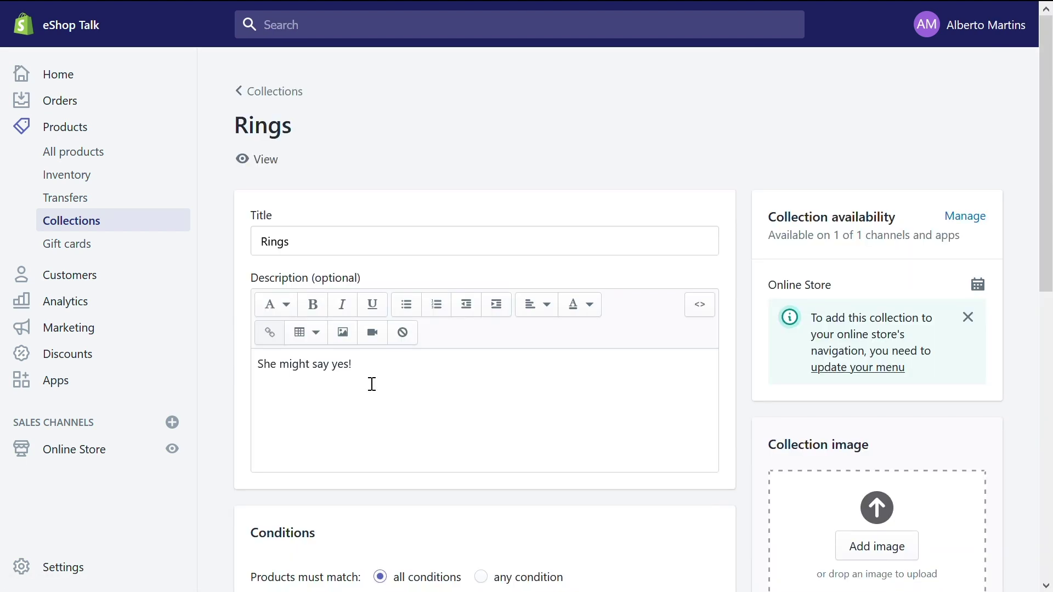
{"action": "scroll", "coordinate": [372, 384], "scroll_direction": "down", "scroll_amount": 10}
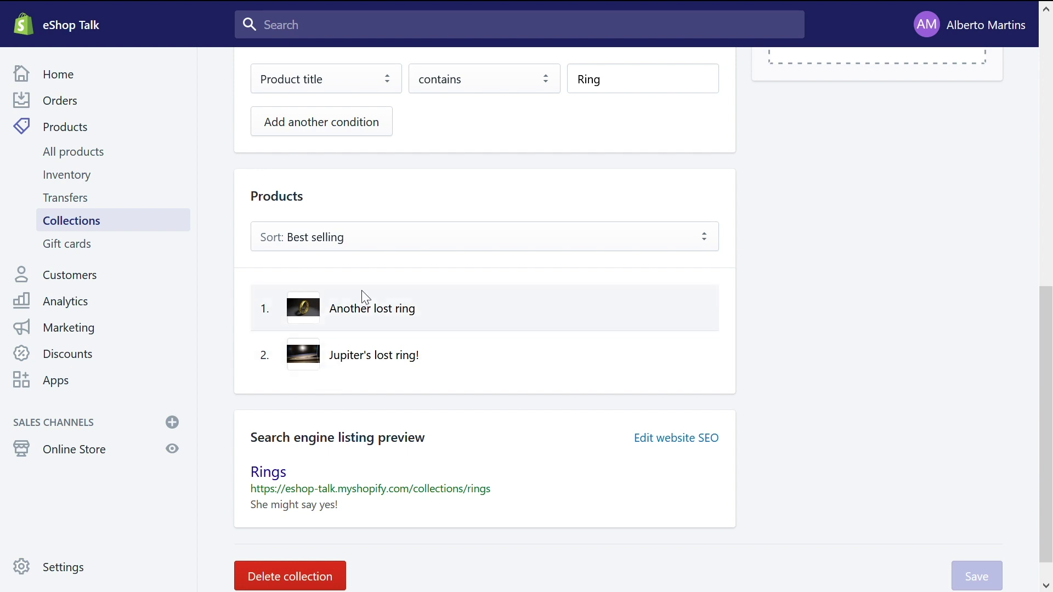
Step: Set Rings sorting to Manually and drag Another lost ring below Jupiter's lost ring!
{"action": "left_click", "coordinate": [308, 247]}
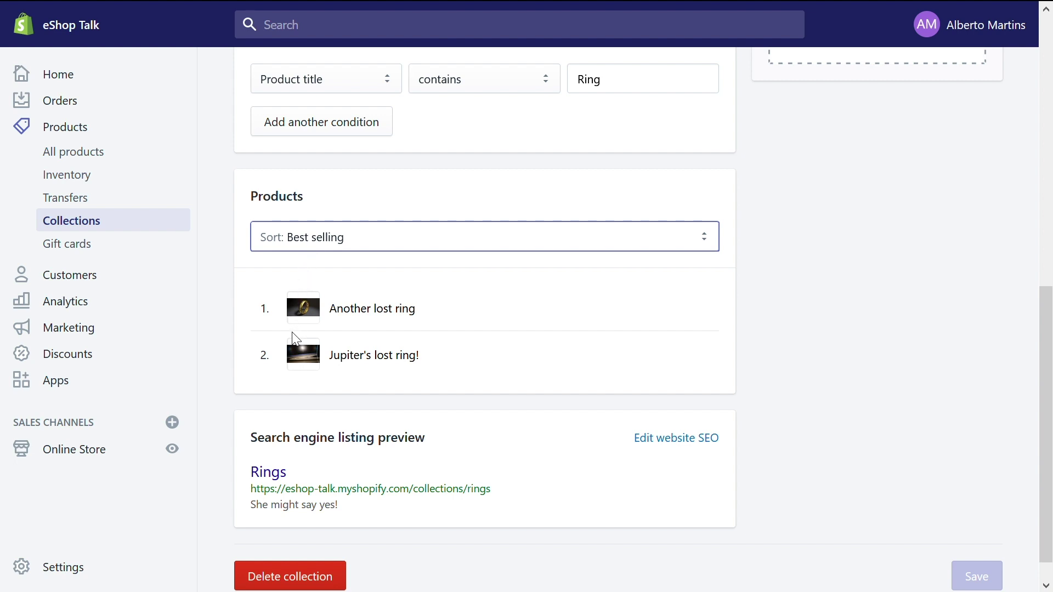
{"action": "left_click", "coordinate": [297, 418]}
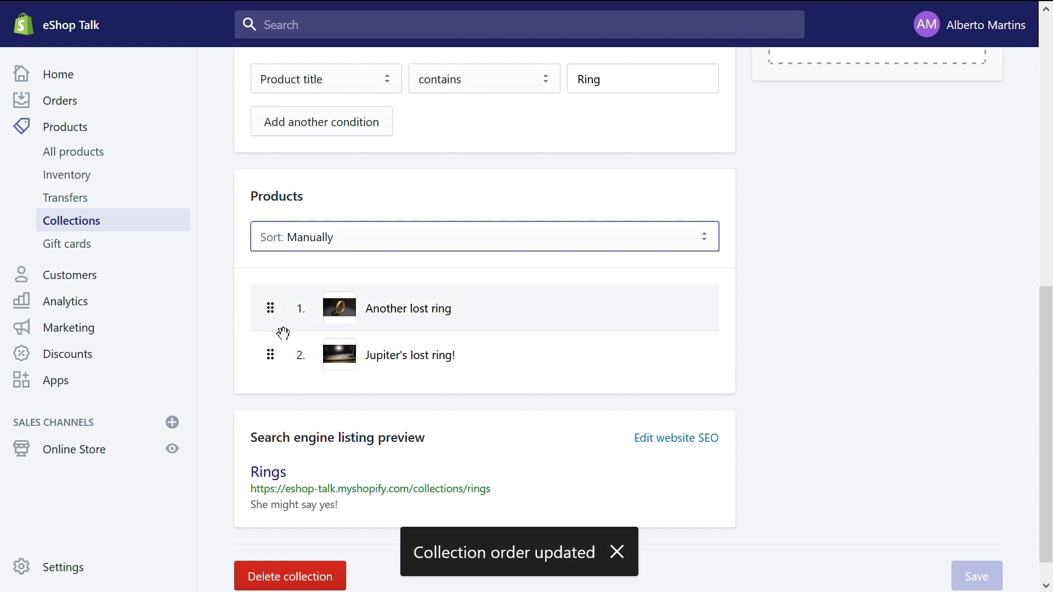
{"action": "left_click_drag", "start_coordinate": [284, 332], "coordinate": [285, 387]}
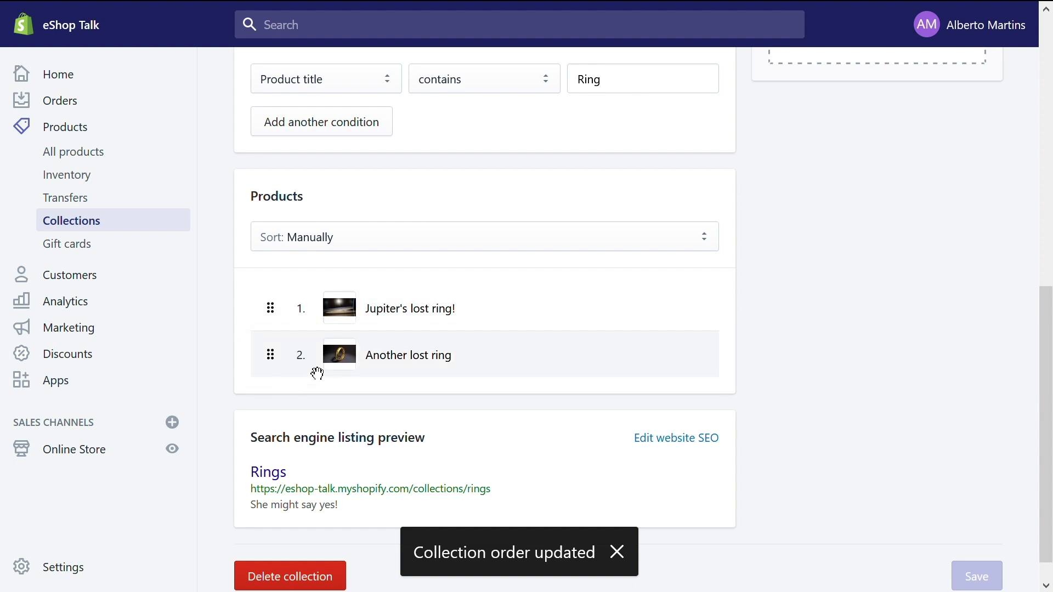